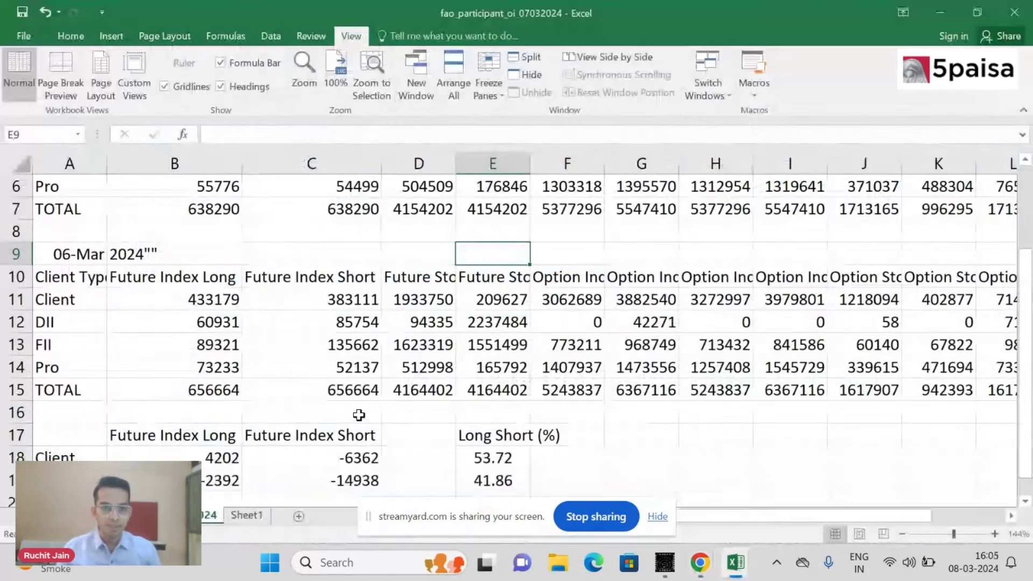
Step: Examine the Long Short (%) figures for Client and FII in the summary below the 06-Mar table
key("Down")
key("Down")
key("Down")
key("Down")
key("Down")
key("Down")
key("Down")
key("Down")
key("Down")
key("Down")
key("Down")
key("Down")
key("Down")
key("Down")
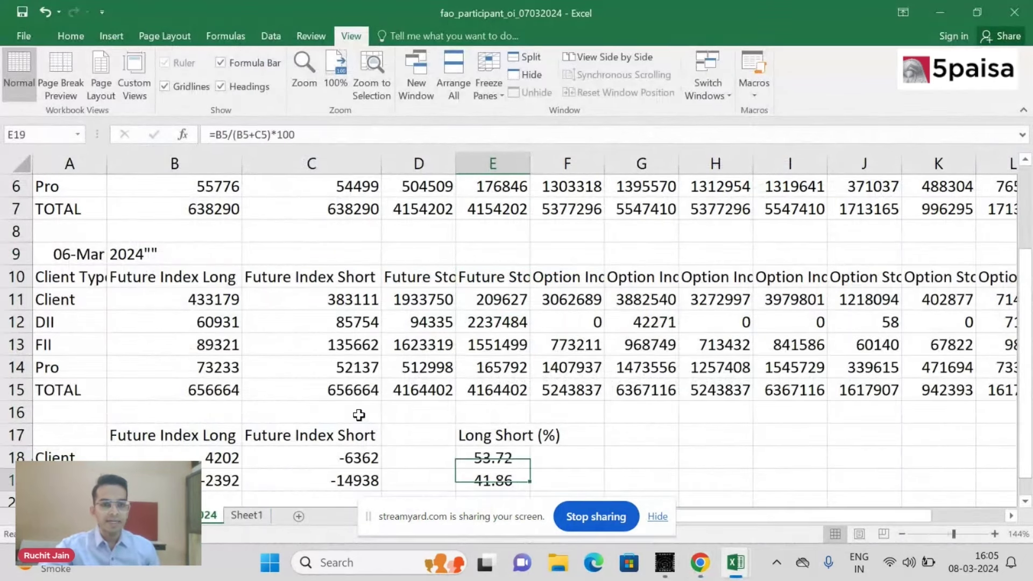
key("Up")
key("Up")
key("Up")
key("Up")
key("Up")
key("Up")
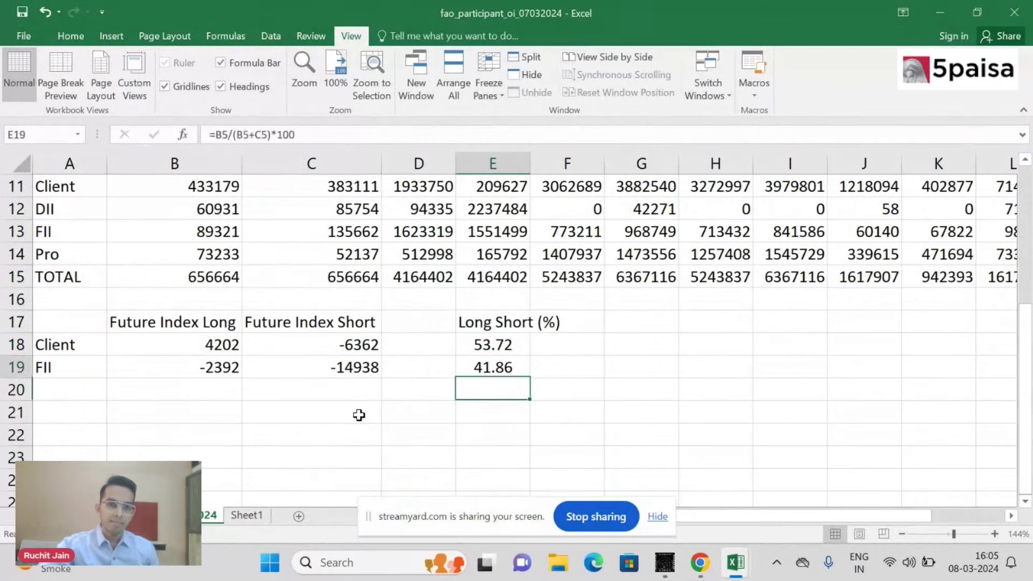
Step: Review the 06-Mar Future Index Short column and the Client and FII change figures beneath it
key("Left")
key("Left")
key("Down")
key("Up")
key("Up")
key("Up")
key("Up")
key("Up")
key("Up")
key("Up")
key("Up")
key("Up")
key("Up")
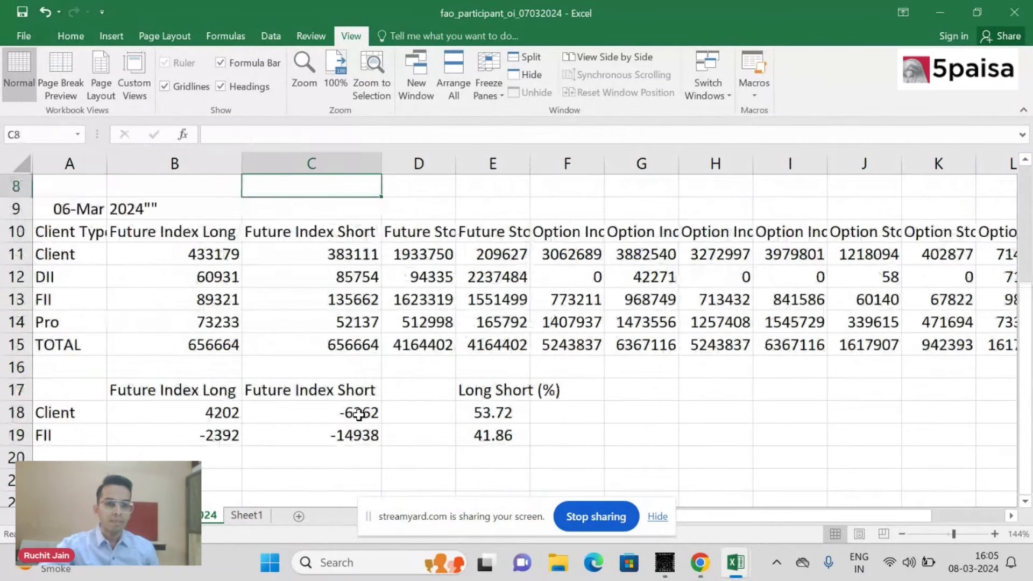
key("Down")
key("Down")
key("Down")
key("Down")
key("Down")
key("Down")
key("Down")
key("Down")
key("Down")
key("Down")
key("Down")
key("Down")
key("Down")
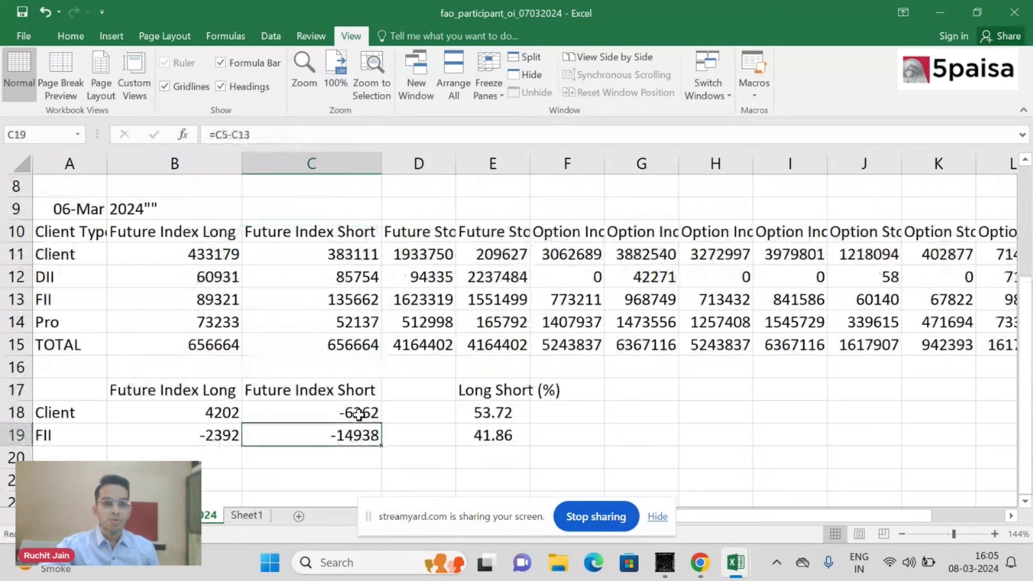
Step: Select the FII row of the change summary, A19:C19, to examine its Future Index Long and Short changes
key("Down")
key("Down")
key("Down")
key("Down")
key("Down")
key("Down")
key("Up")
key("Up")
key("Up")
key("Up")
key("Up")
key("Up")
key("Up")
key("Up")
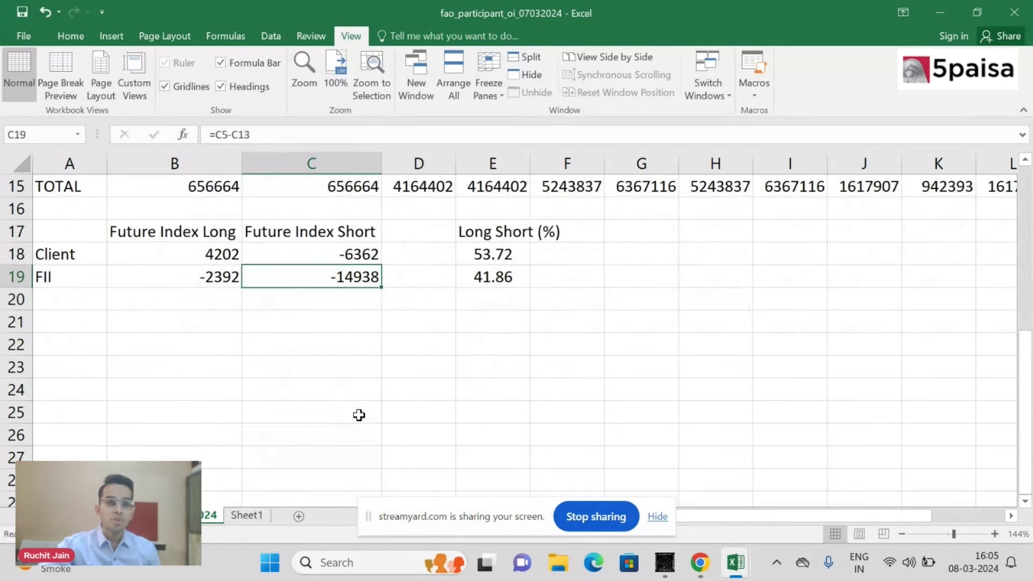
key("shift+Left")
key("shift+Left")
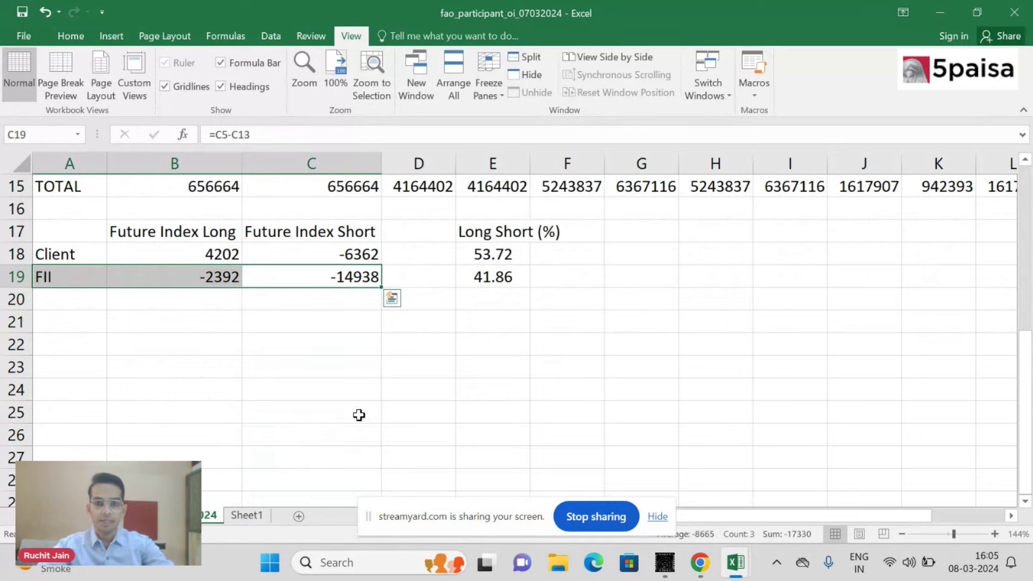
Step: Highlight the FII label and its Future Index Long and Short values for 07-Mar, A5:C5, with yellow fill
key("Up")
key("Up")
key("Up")
key("Up")
key("Up")
key("Up")
key("Up")
key("Up")
key("Up")
key("Up")
key("Up")
key("Up")
key("Up")
key("Up")
key("Up")
key("Up")
key("Up")
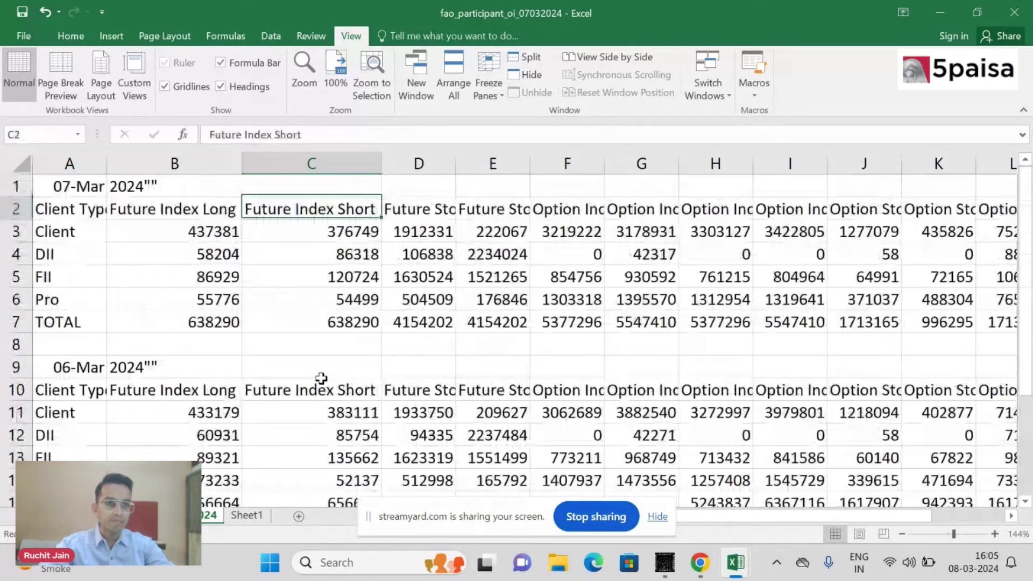
key("Down")
key("Down")
key("Down")
key("shift+Left")
key("shift+Left")
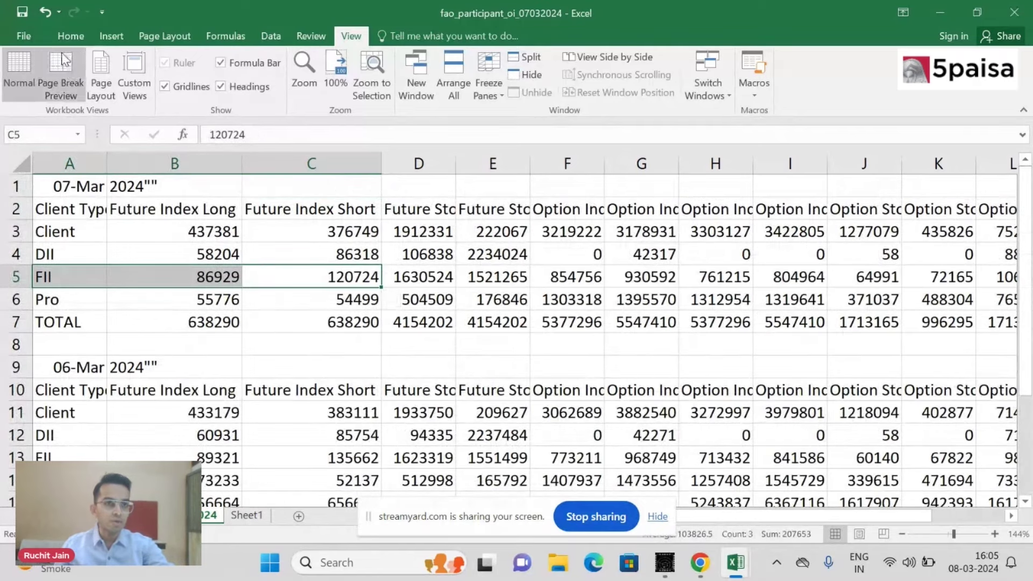
left_click(70, 36)
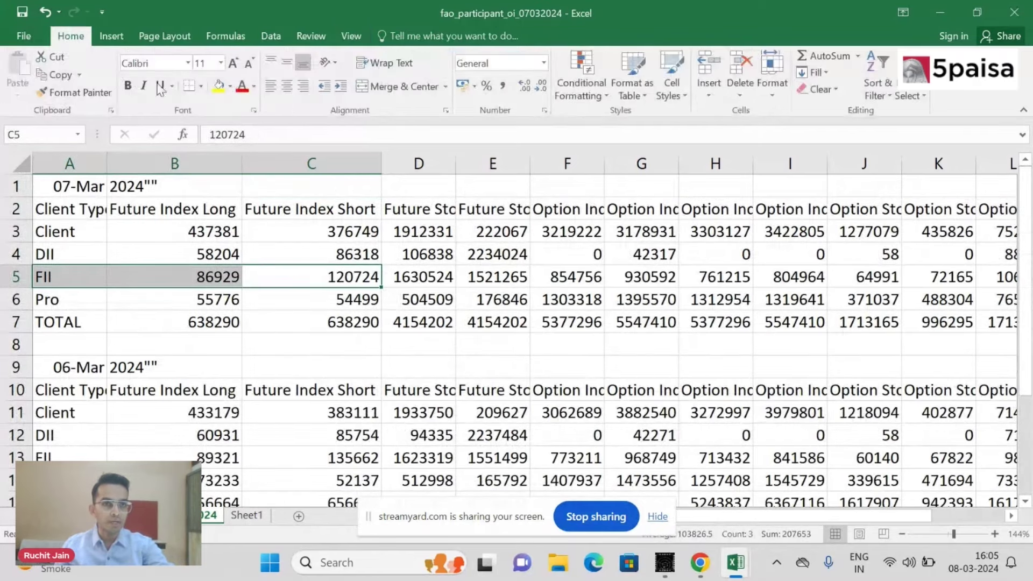
left_click(218, 86)
key("Left")
key("Right")
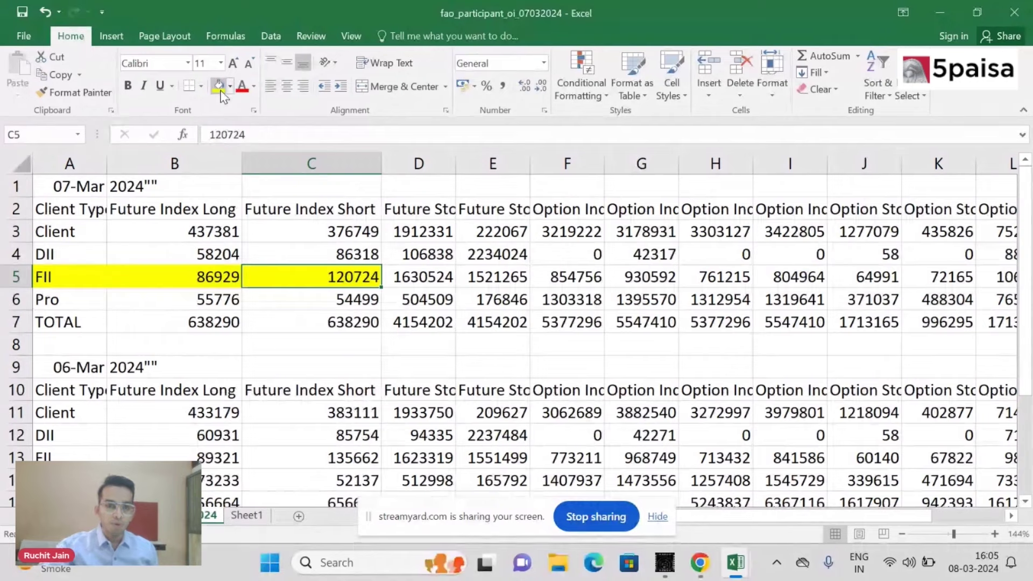
Step: Highlight the FII Long Short (%) value in E19 with yellow fill
key("Down")
key("Down")
key("Down")
key("Down")
key("Down")
key("Down")
key("Down")
key("Down")
key("Down")
key("Down")
key("Down")
key("Down")
key("Down")
key("Down")
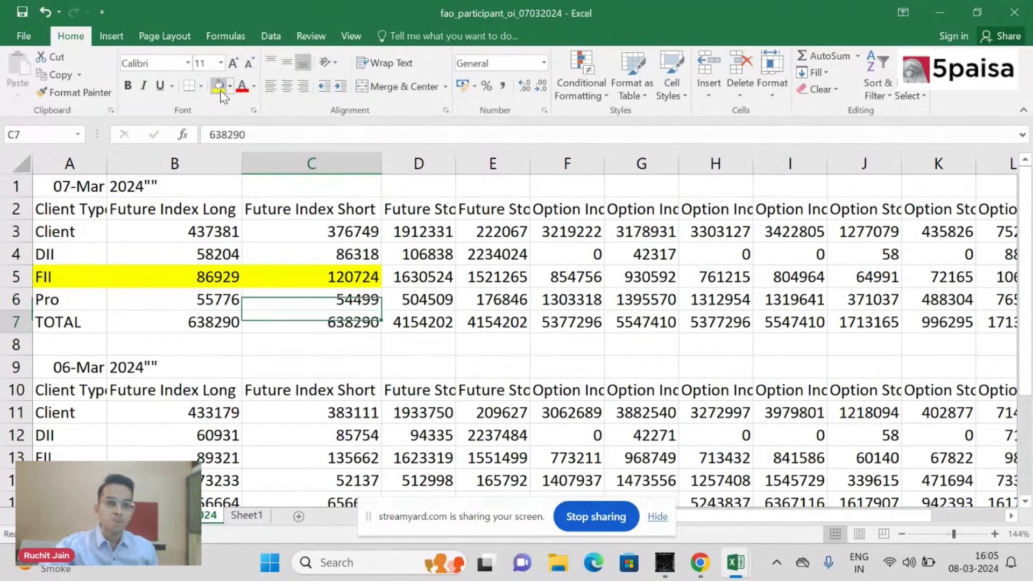
key("Down")
key("Down")
key("Down")
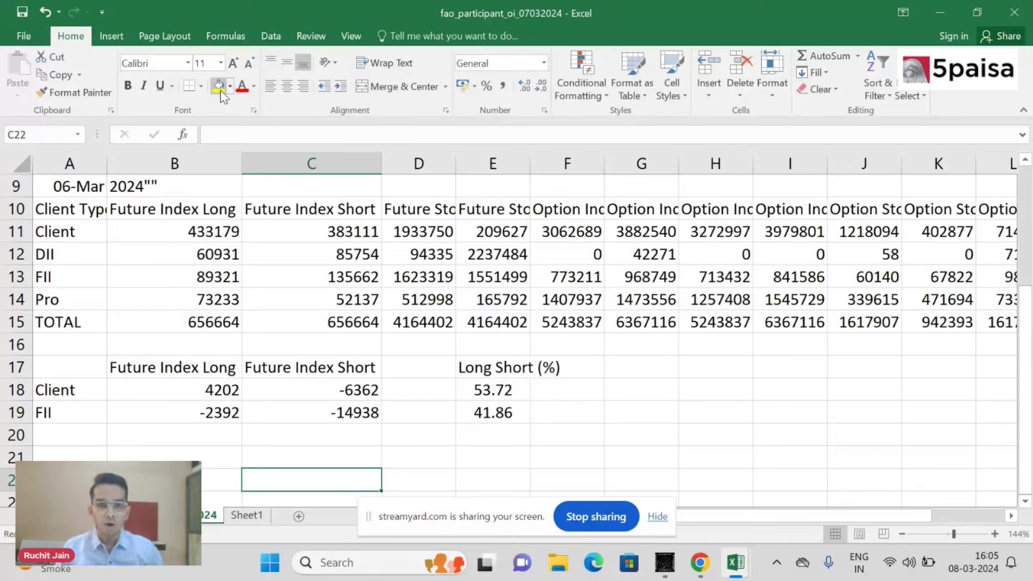
key("Up")
key("Up")
key("Up")
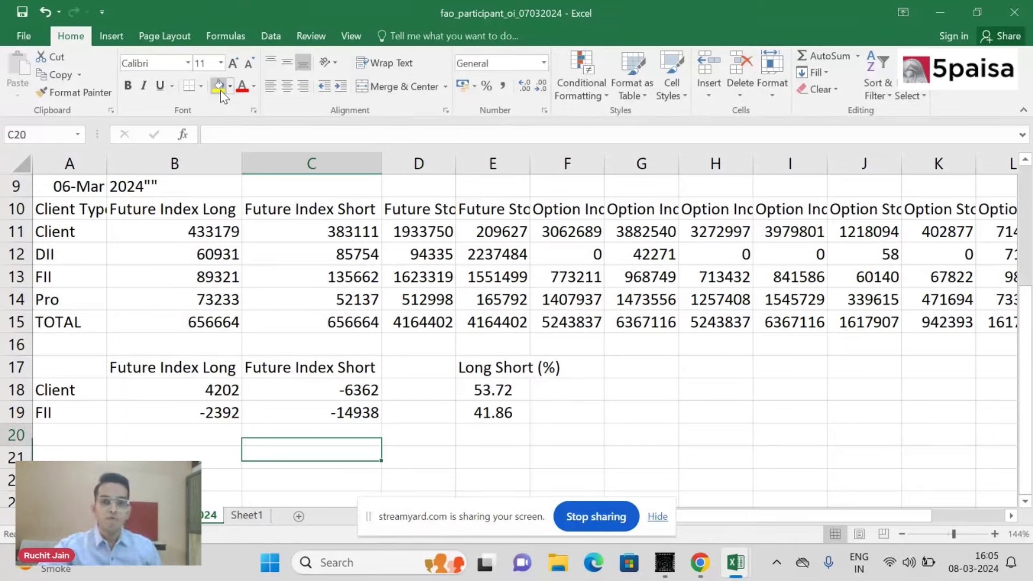
key("Right")
key("Right")
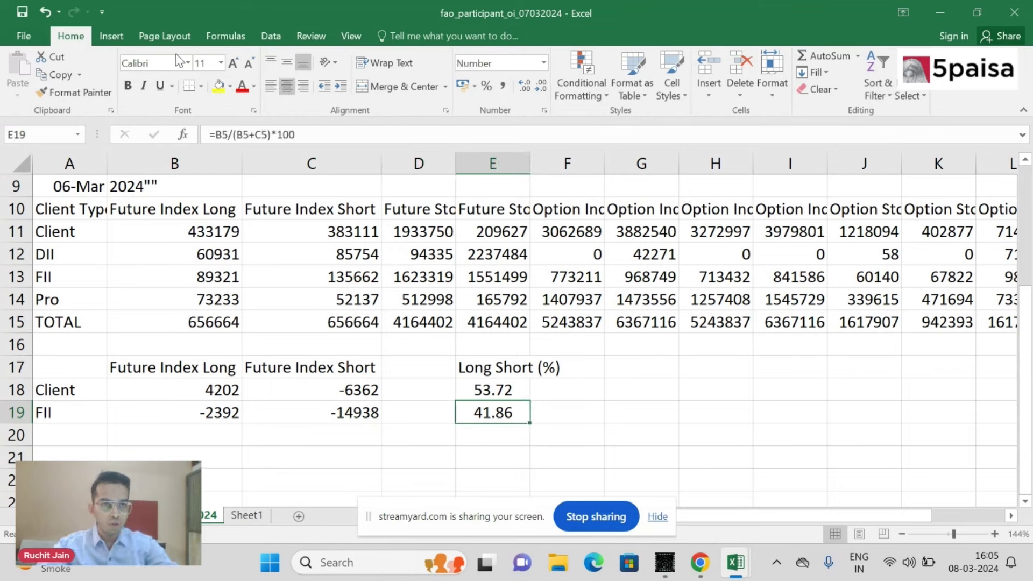
left_click(218, 87)
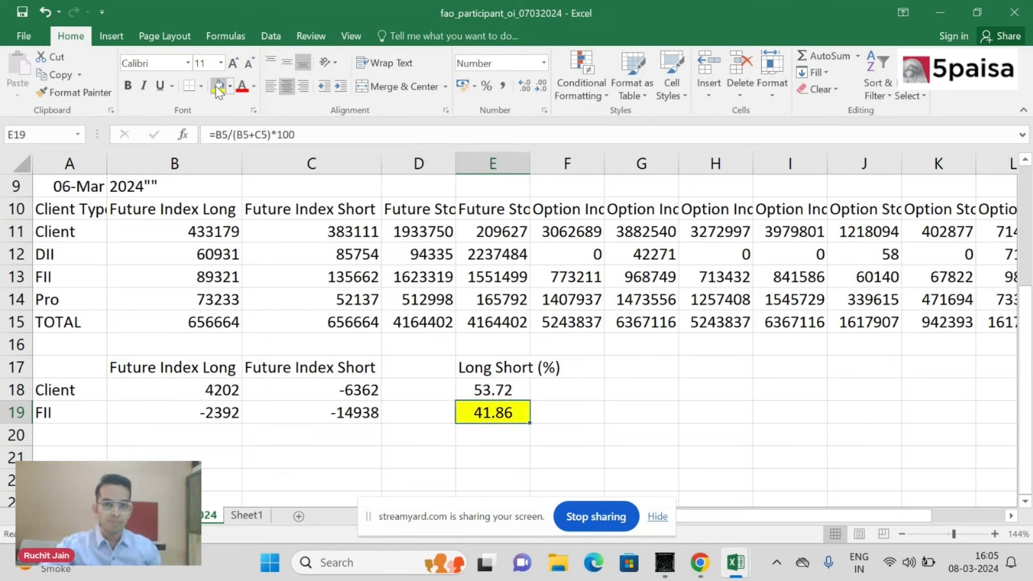
Step: Check the Client row's Future Index changes and highlight its Long Short (%) value in E18 with yellow fill
key("Up")
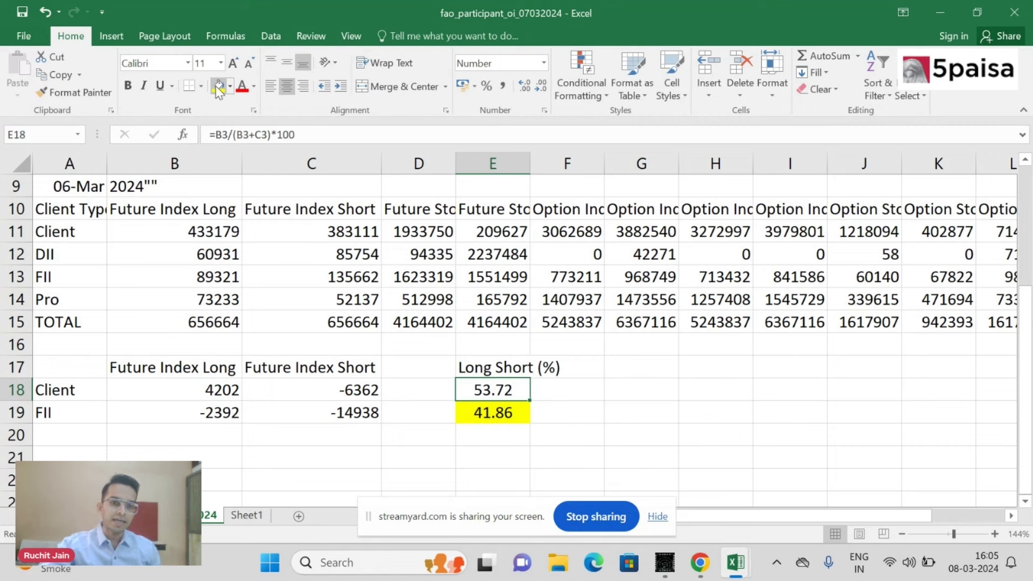
key("Left")
key("Left")
key("Left")
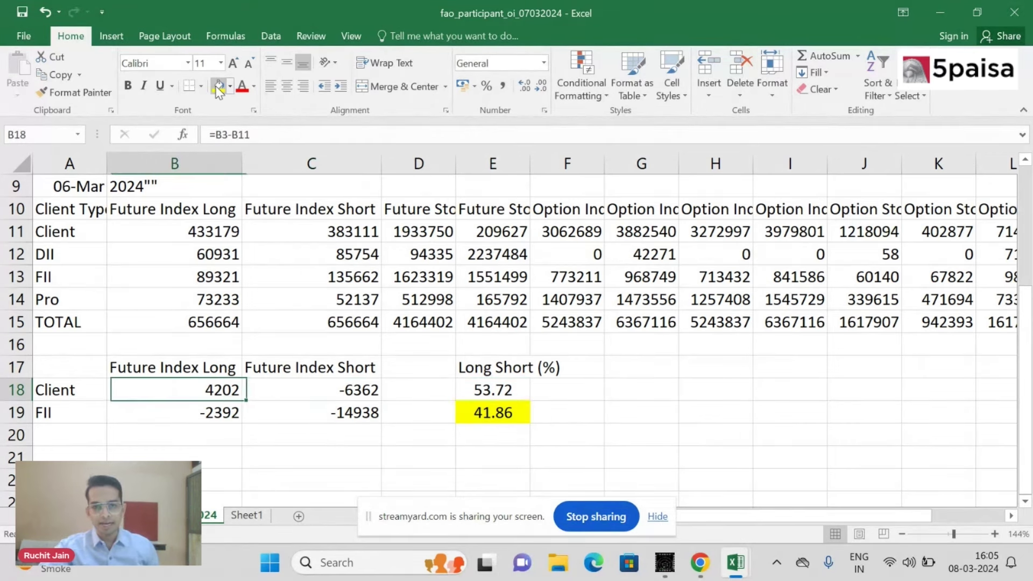
key("Left")
key("Right")
key("Right")
key("Right")
key("Right")
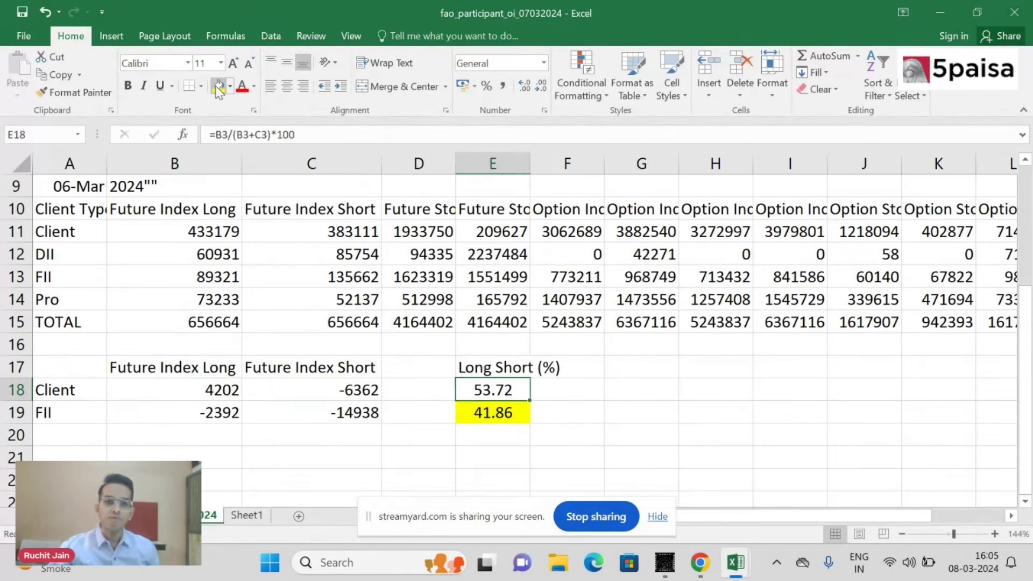
left_click(218, 86)
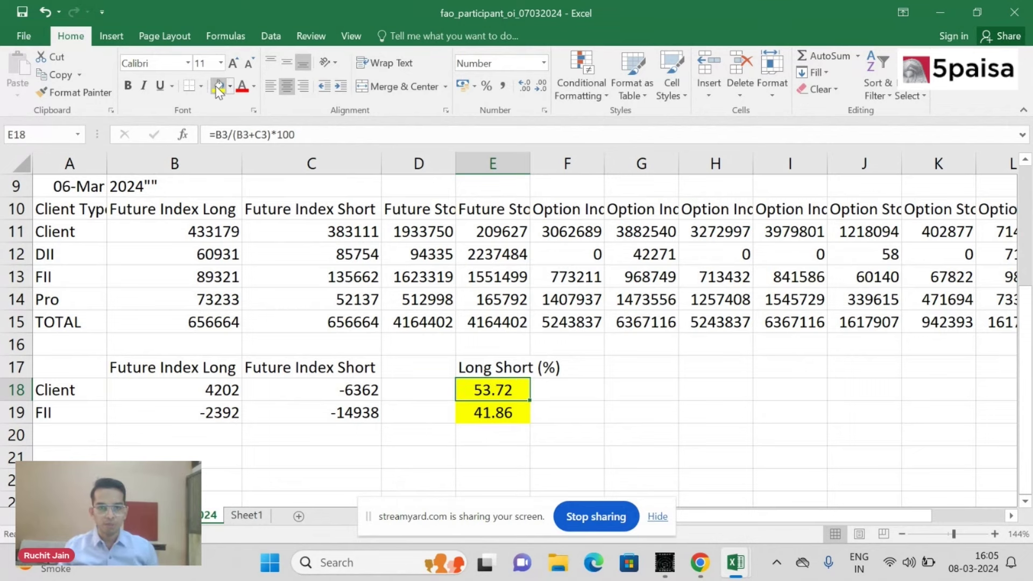
Step: Calculate the FII net short index futures position for 07-Mar in C8 with the formula =C5-B5
key("Up")
key("Up")
key("Up")
key("Up")
key("Up")
key("Up")
key("Up")
key("Up")
key("Up")
key("Up")
key("Up")
key("Up")
key("Up")
key("Up")
key("Up")
key("Up")
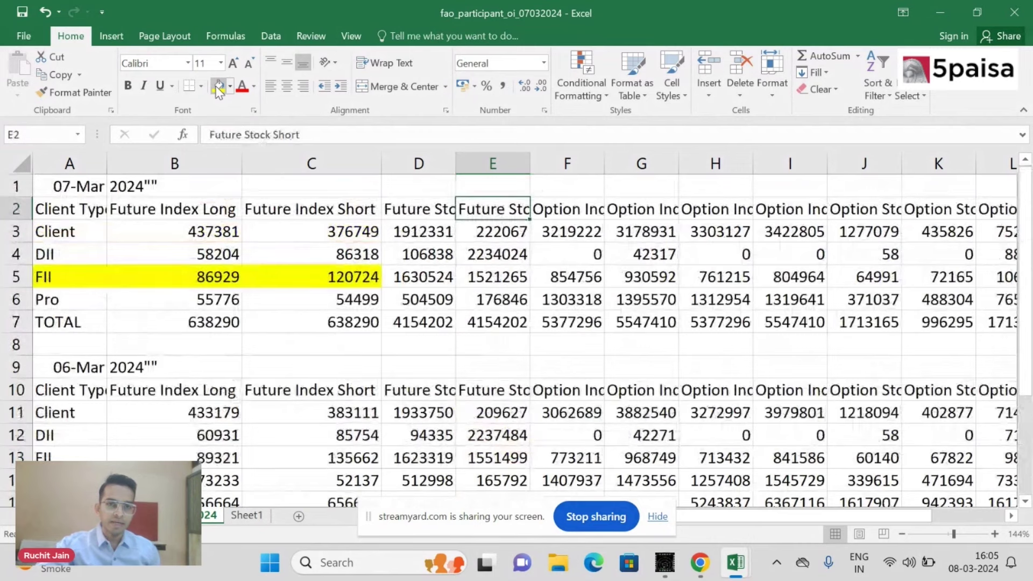
key("Down")
key("Down")
key("Down")
key("Down")
key("Down")
key("Left")
key("Left")
key("Down")
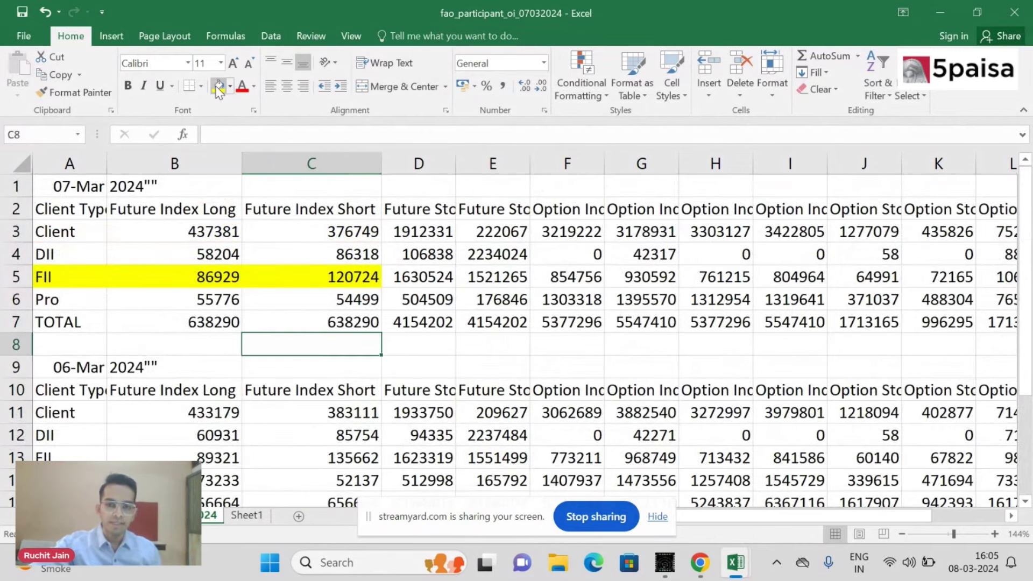
type("=")
key("Up")
key("Up")
key("Up")
type("-")
key("Up")
key("Up")
key("Up")
key("Left")
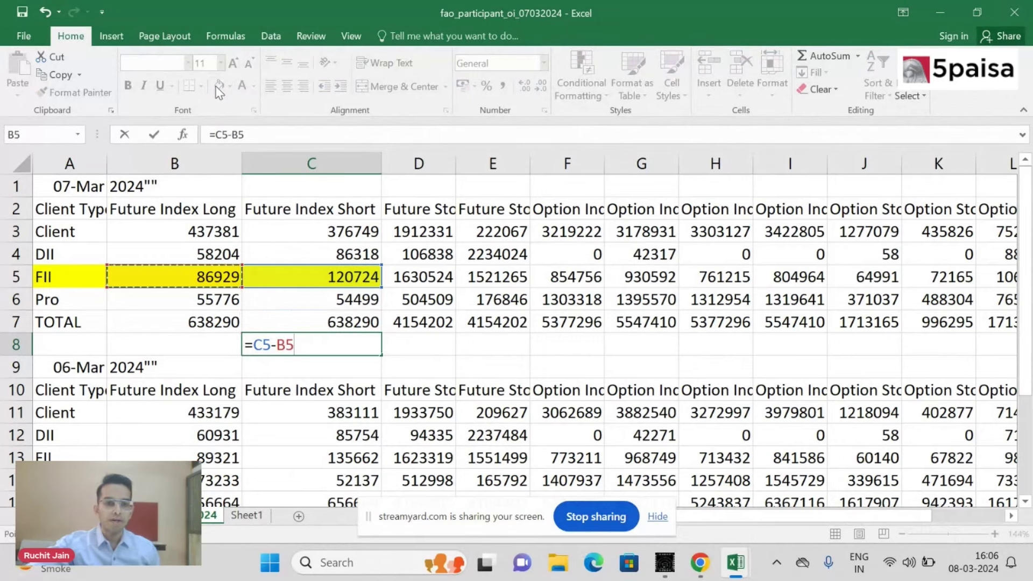
key("Return")
key("Up")
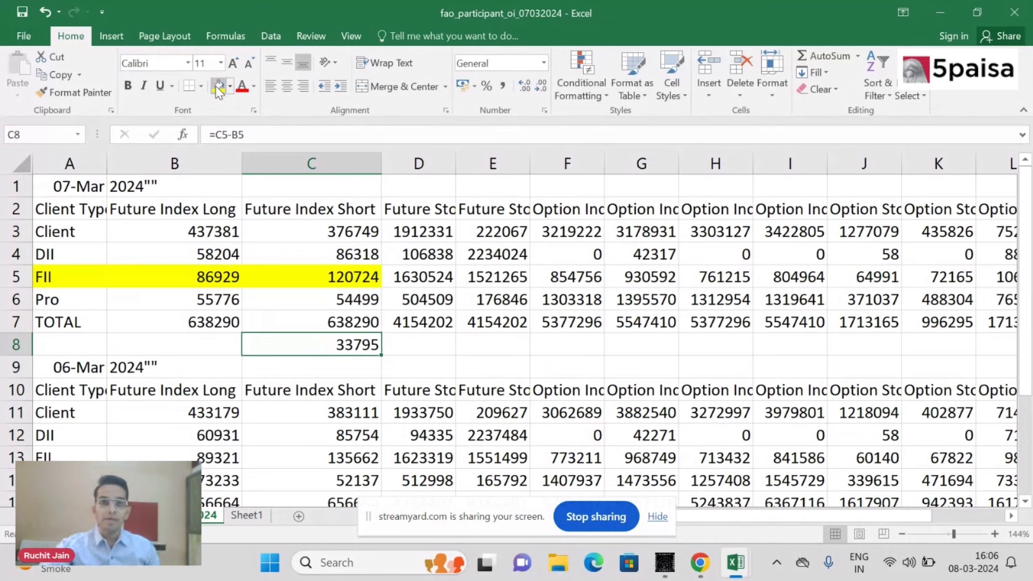
Step: Highlight the FII Future Index Short change in C19 of the summary table with yellow fill
key("Down")
key("Down")
key("Down")
key("Down")
key("Down")
key("Down")
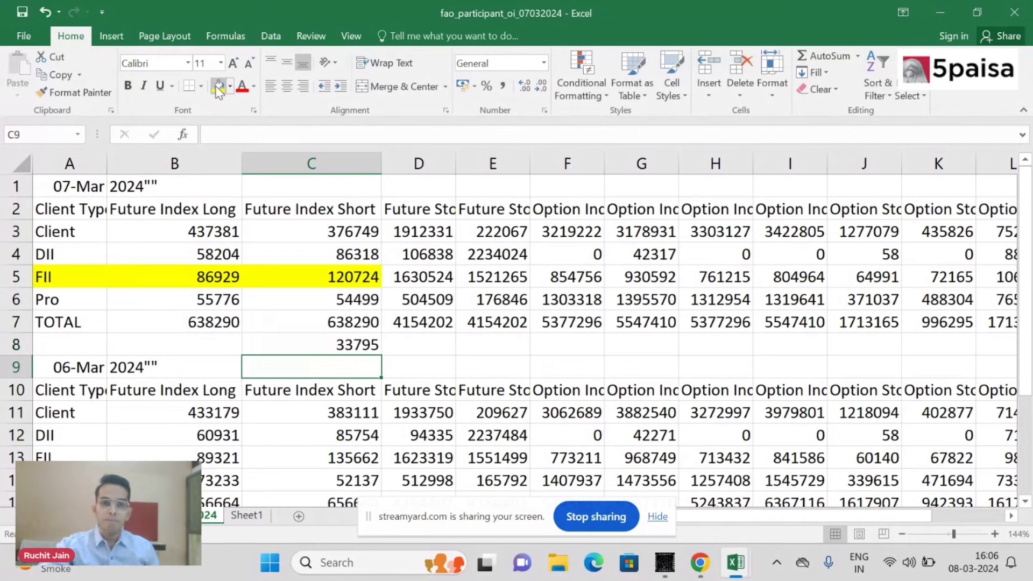
key("Down")
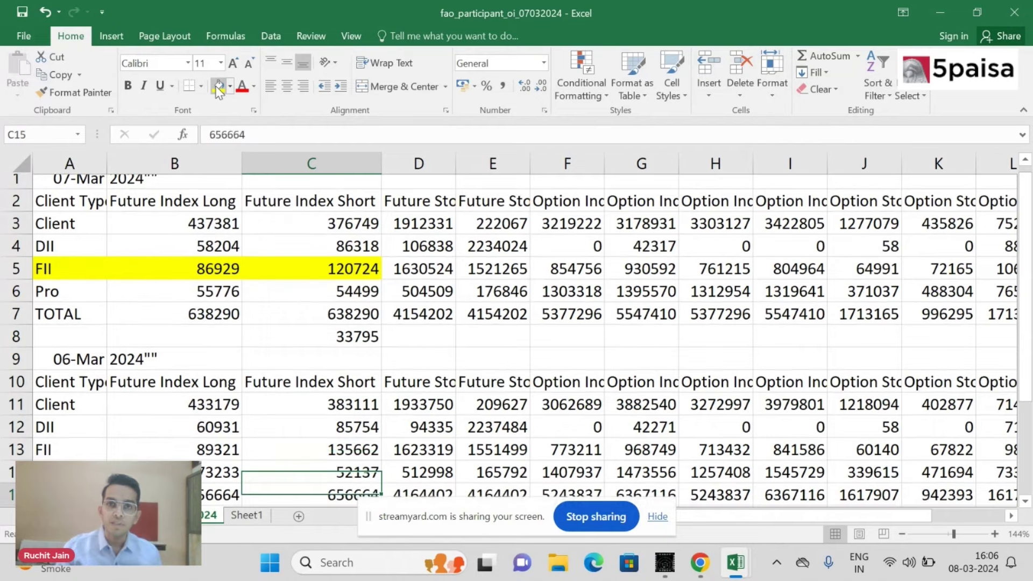
key("Down")
key("Down")
key("Down")
key("Down")
key("Down")
key("Up")
key("Right")
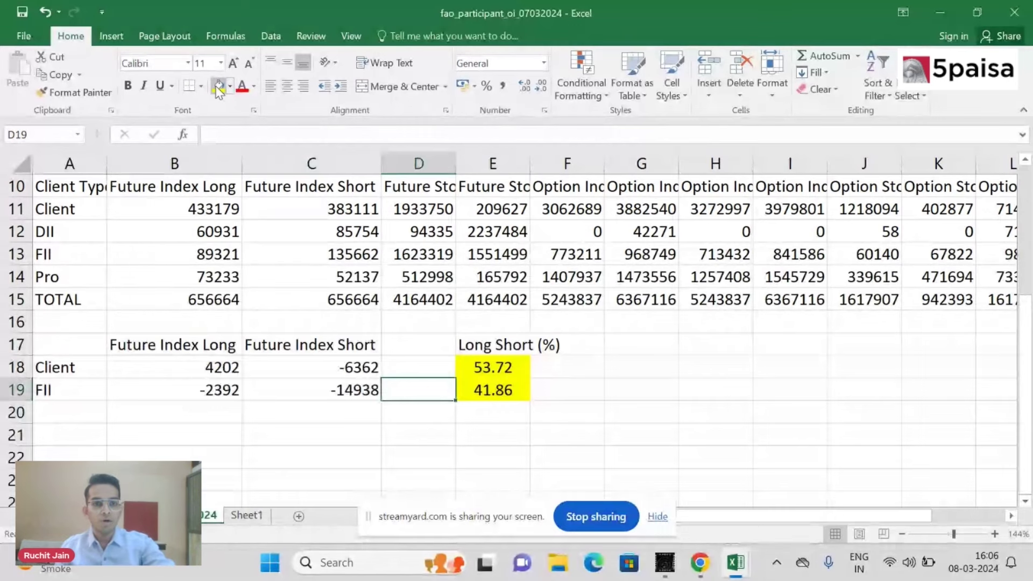
left_click(335, 383)
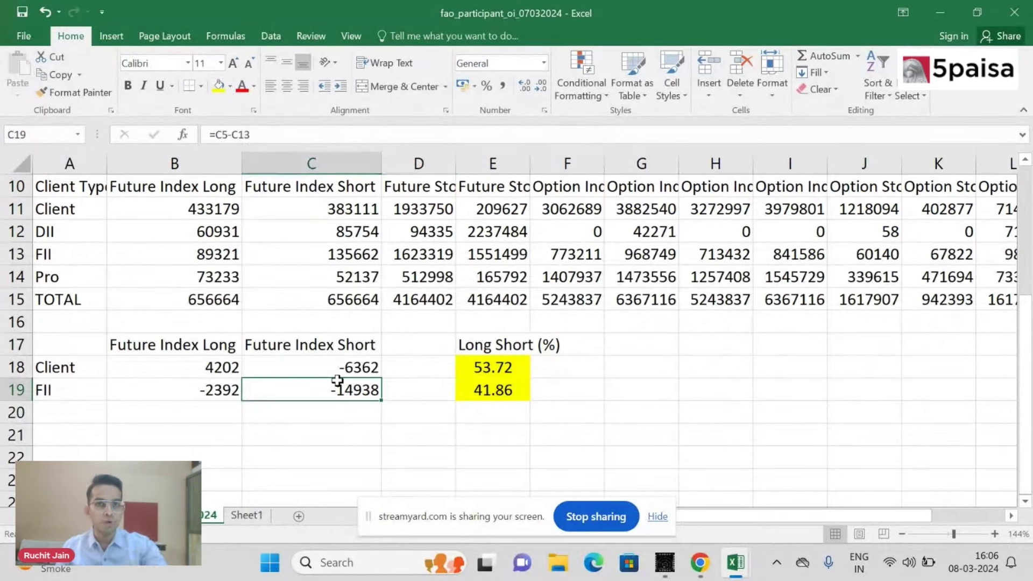
left_click(218, 86)
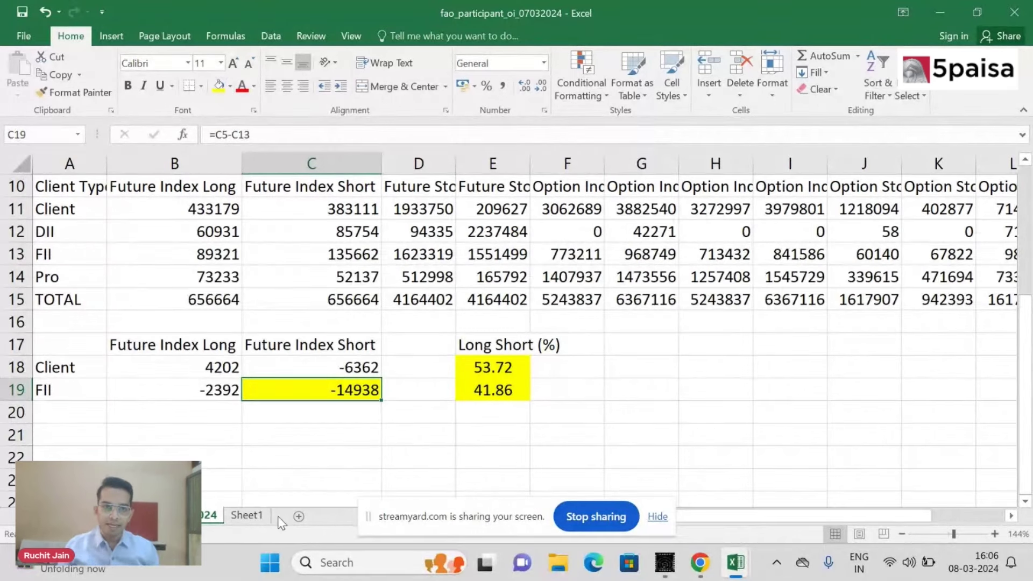
Step: Open Sheet1 and set its magnification to a custom 144%
left_click(247, 516)
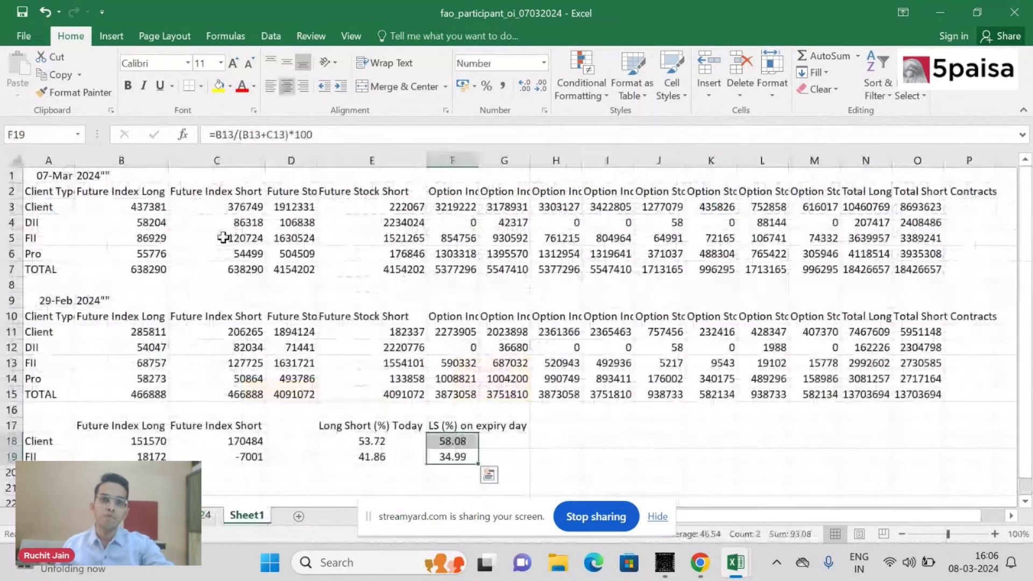
left_click(349, 36)
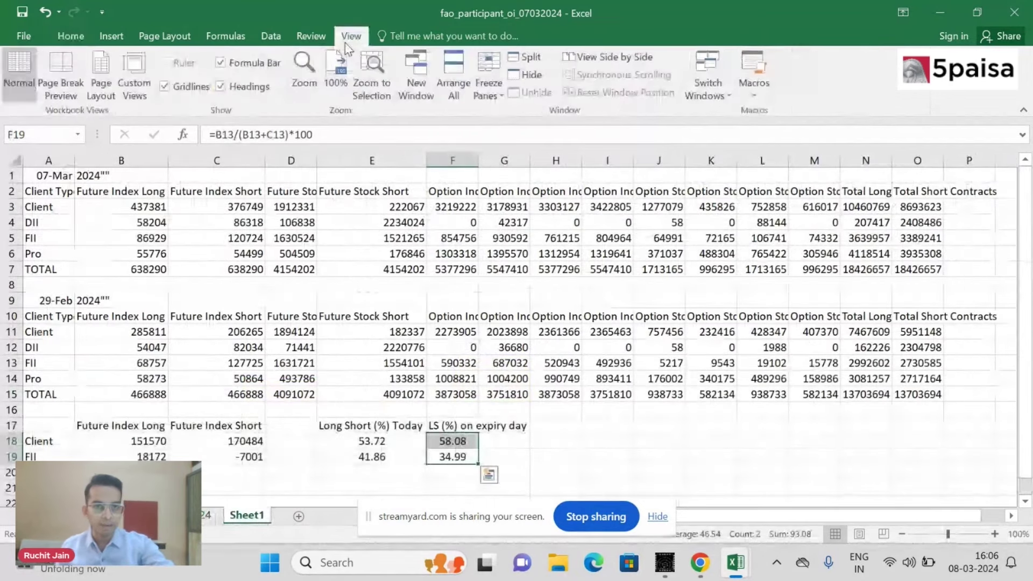
left_click(302, 76)
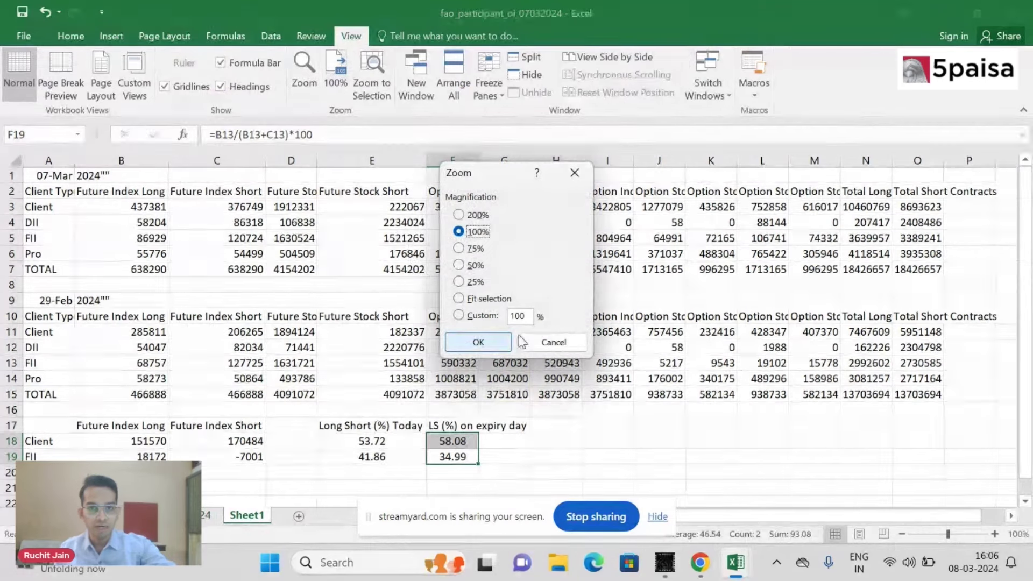
double_click(520, 316)
type("1")
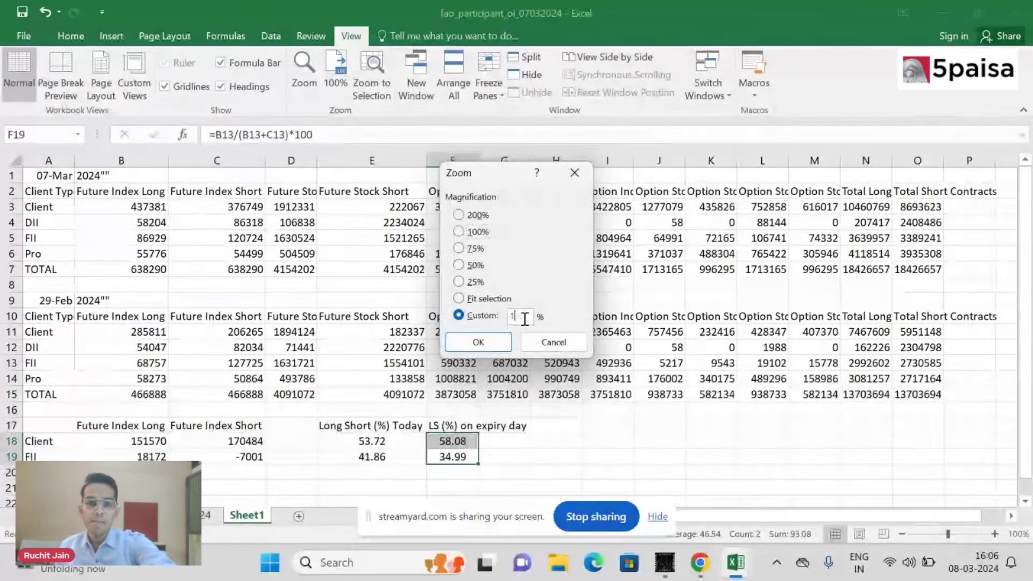
type("44")
key("Return")
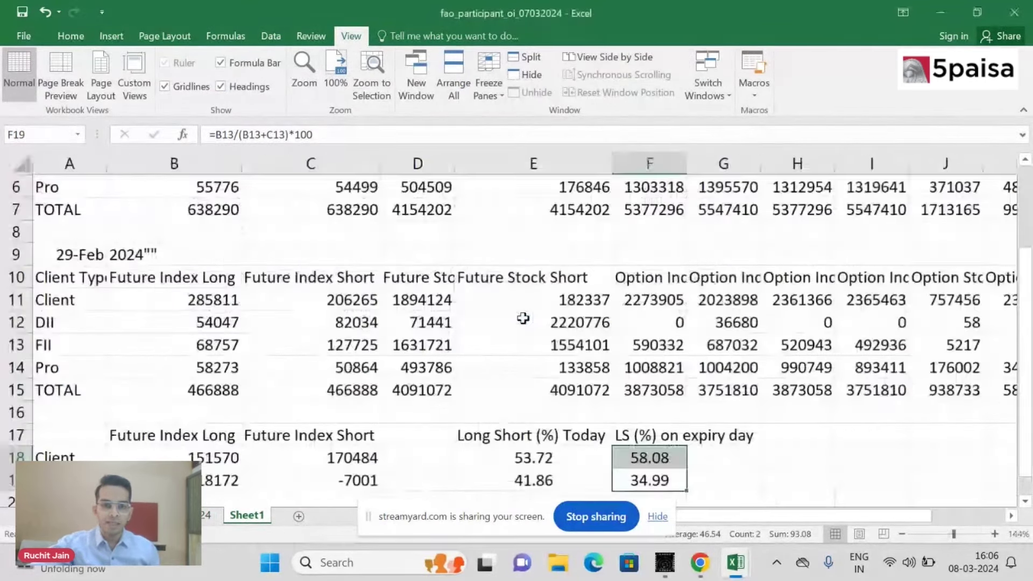
Step: Highlight the 29-Feb 2024 date heading in A9:B9 with yellow fill
scroll(523, 318, "down", 3)
key("Up")
key("Up")
key("Up")
key("Up")
key("Up")
key("Up")
key("Up")
key("Up")
key("Up")
key("Up")
key("Up")
key("Up")
key("Up")
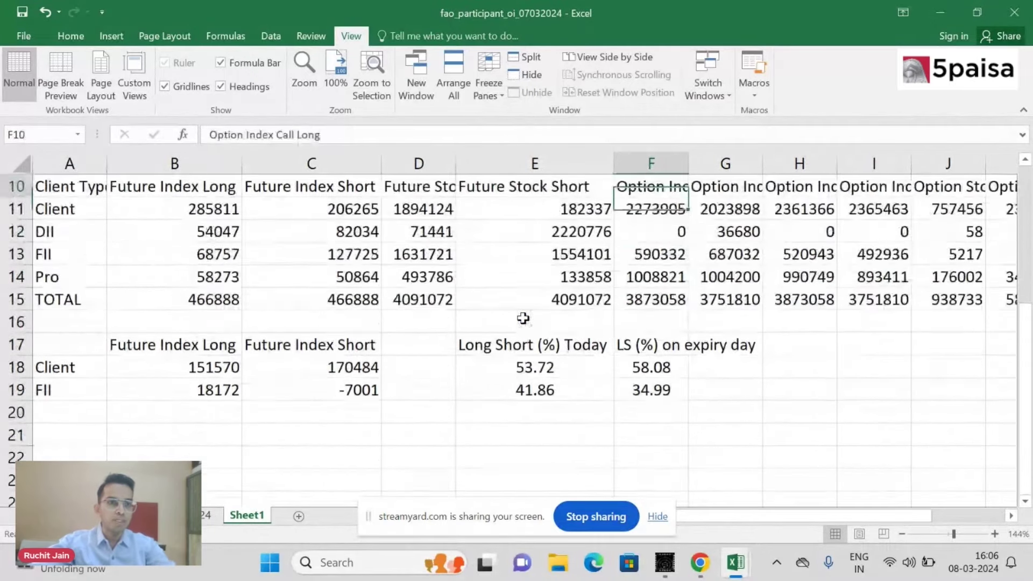
key("Left")
key("Left")
key("Left")
key("Left")
key("Down")
key("Down")
key("Down")
key("Left")
key("shift+Right")
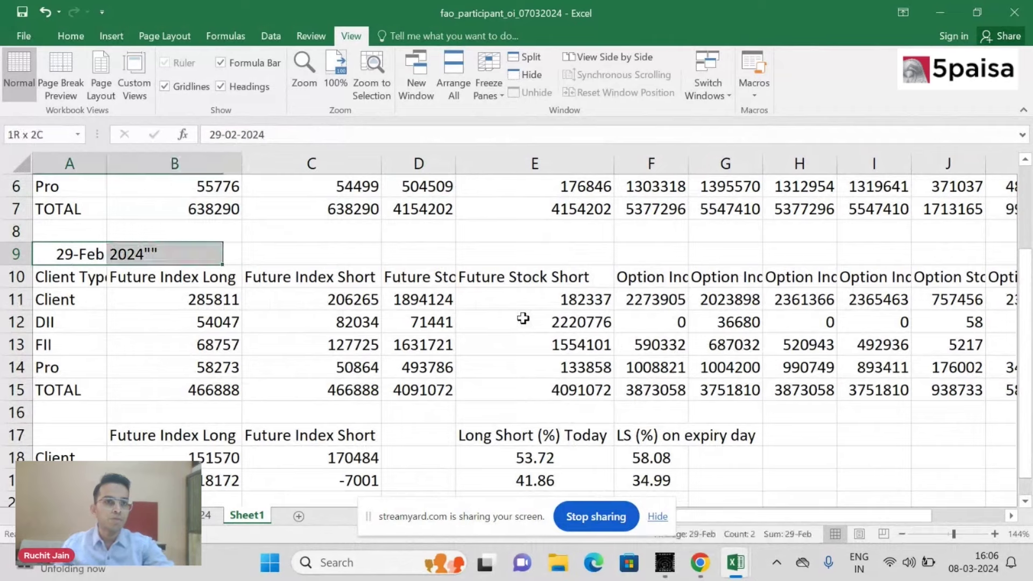
left_click(71, 36)
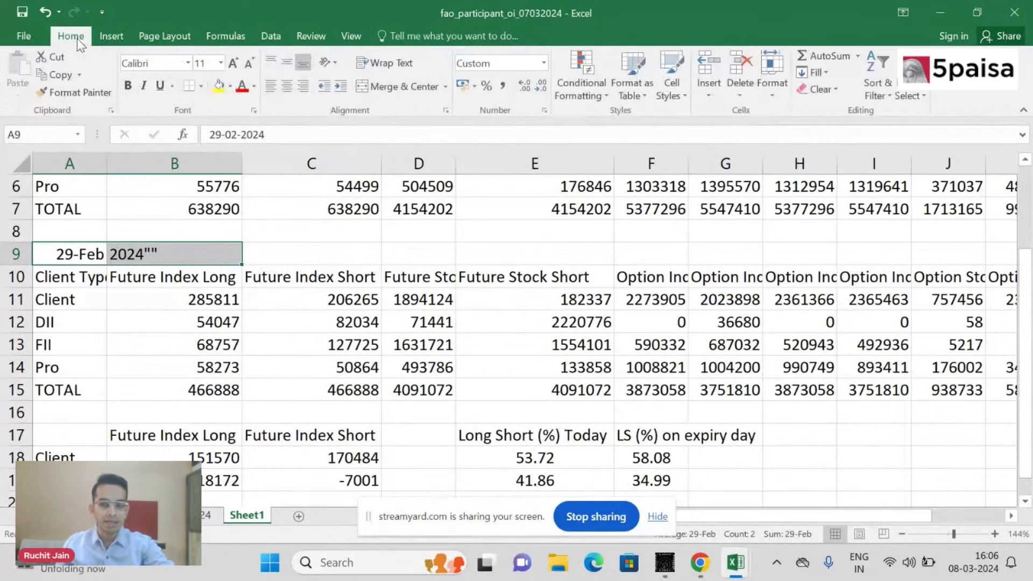
left_click(219, 89)
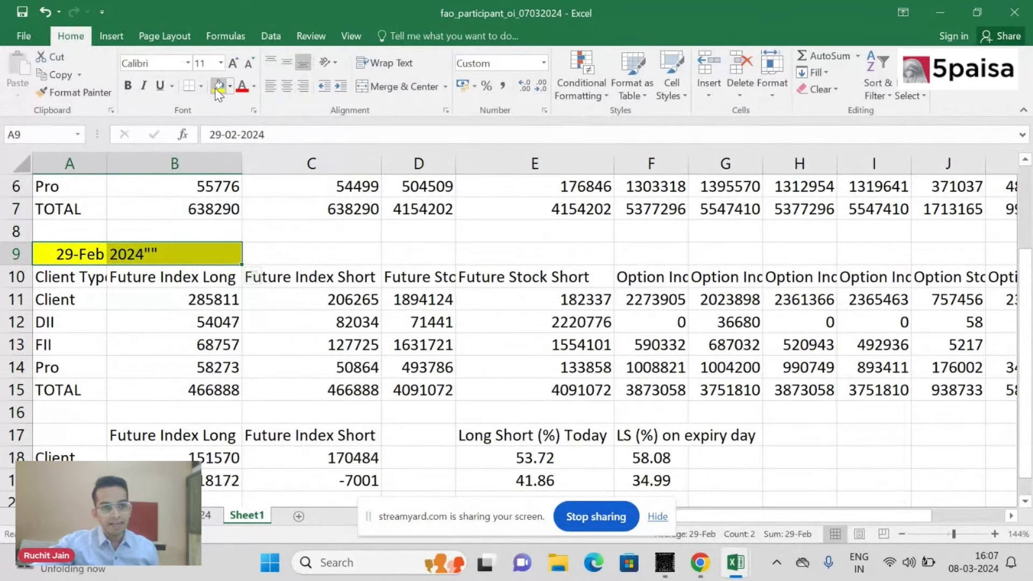
Step: Highlight the FII label and its 29-Feb Future Index Long and Short values, A13:C13, with yellow fill
key("Down")
key("Down")
key("Down")
key("Down")
key("Right")
key("Right")
key("Right")
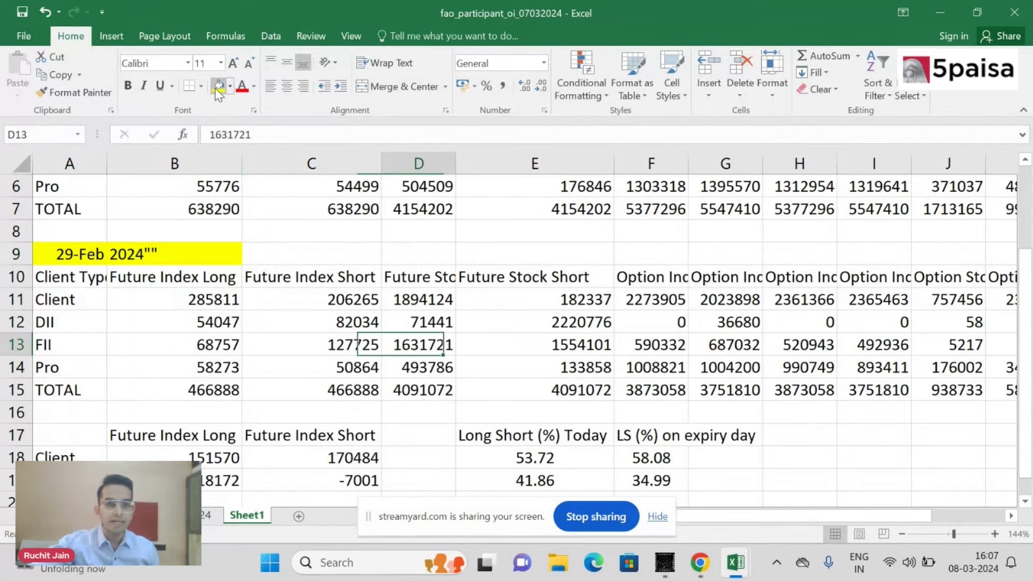
key("Left")
key("shift+Left")
key("shift+Left")
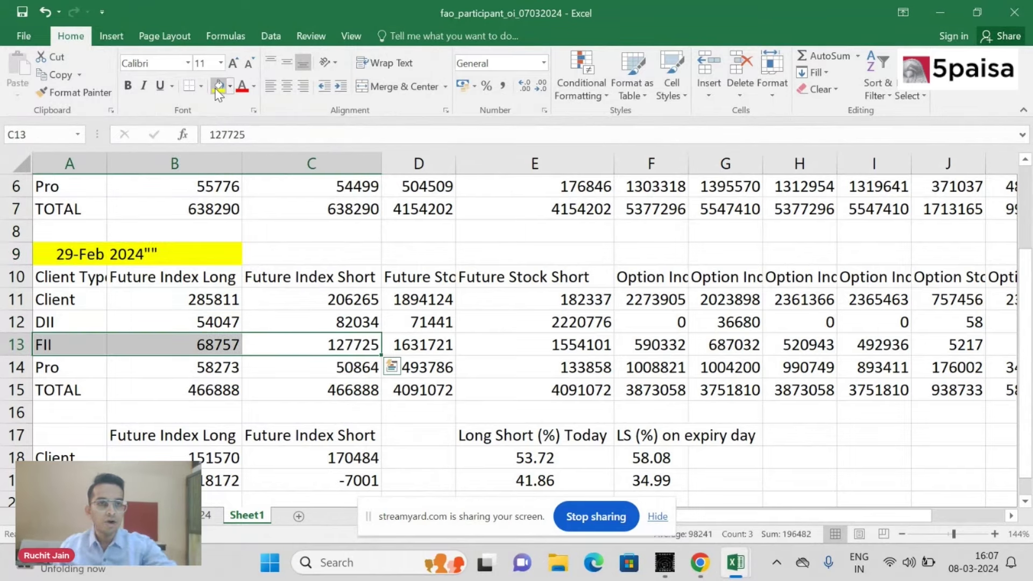
left_click(218, 88)
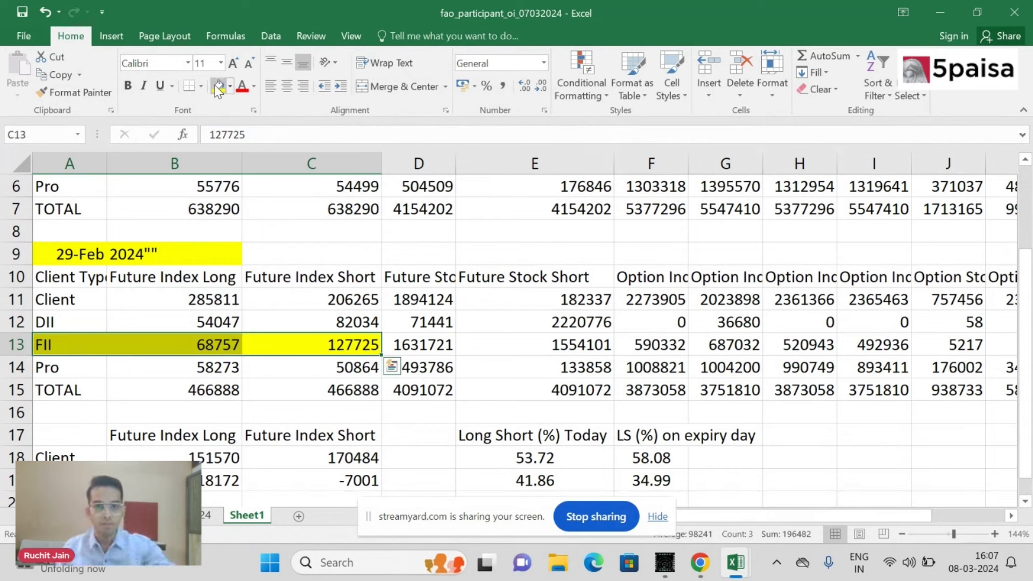
Step: Highlight the LS (%) on expiry day heading and its Client and FII values, F17:F19, with yellow fill
left_click(659, 485)
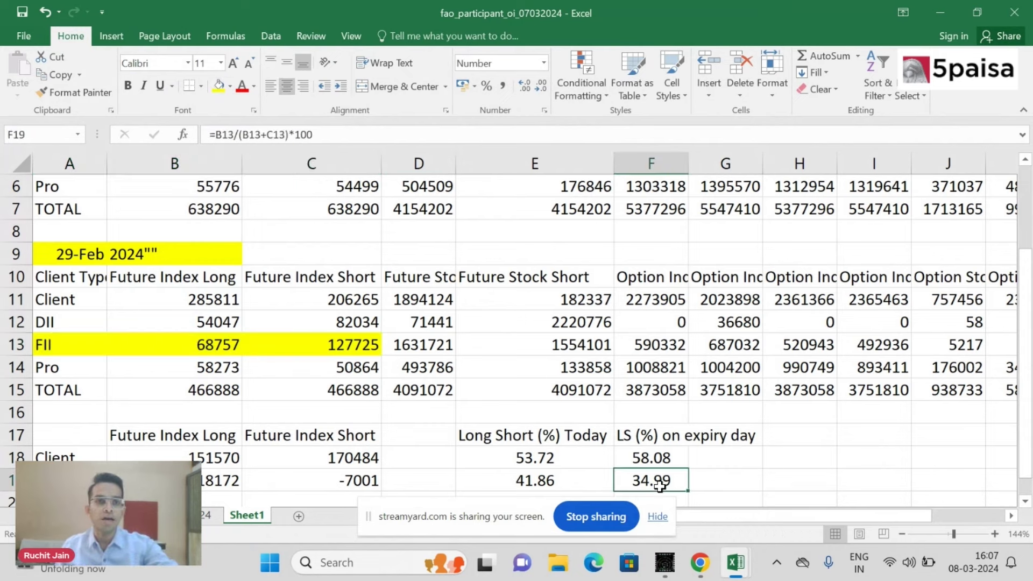
left_click(219, 89)
scroll(221, 92, "down", 2)
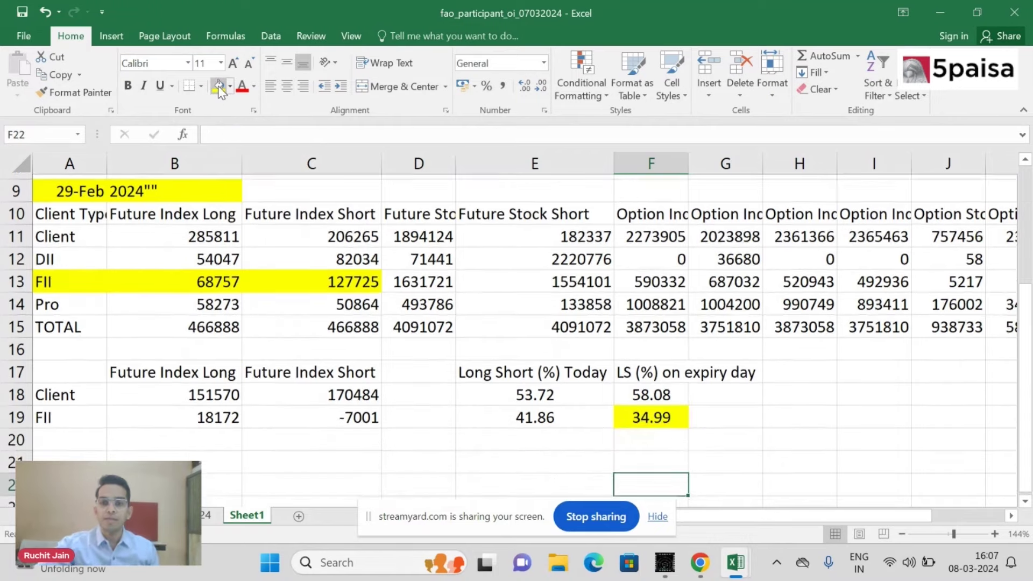
key("Up")
key("Up")
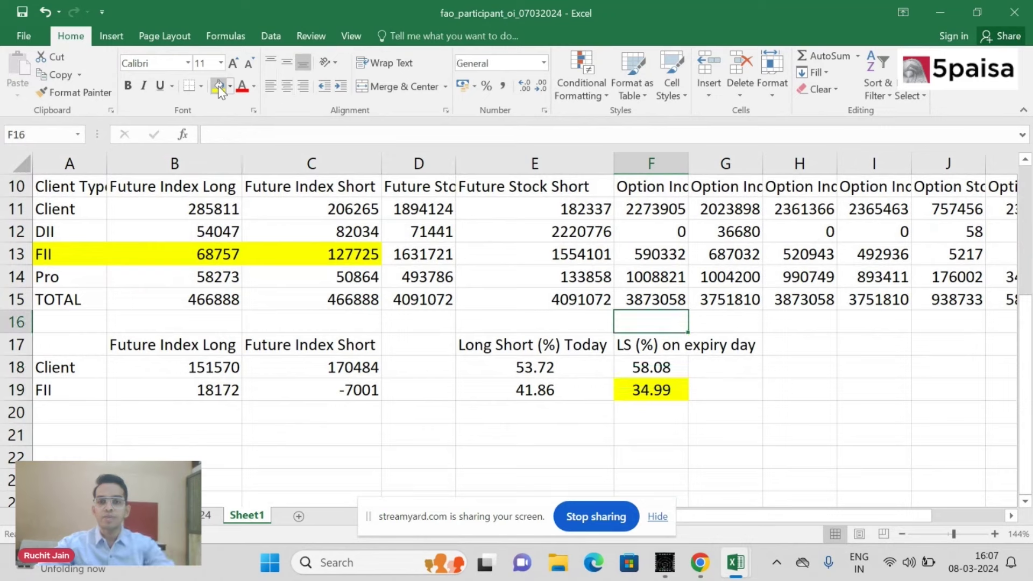
key("shift+Down")
key("shift+Down")
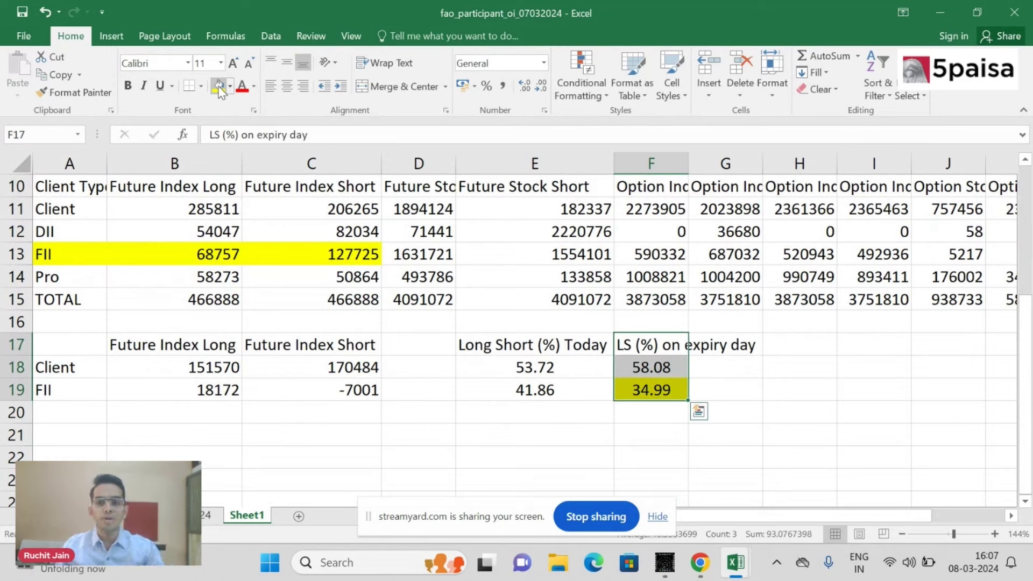
left_click(219, 88)
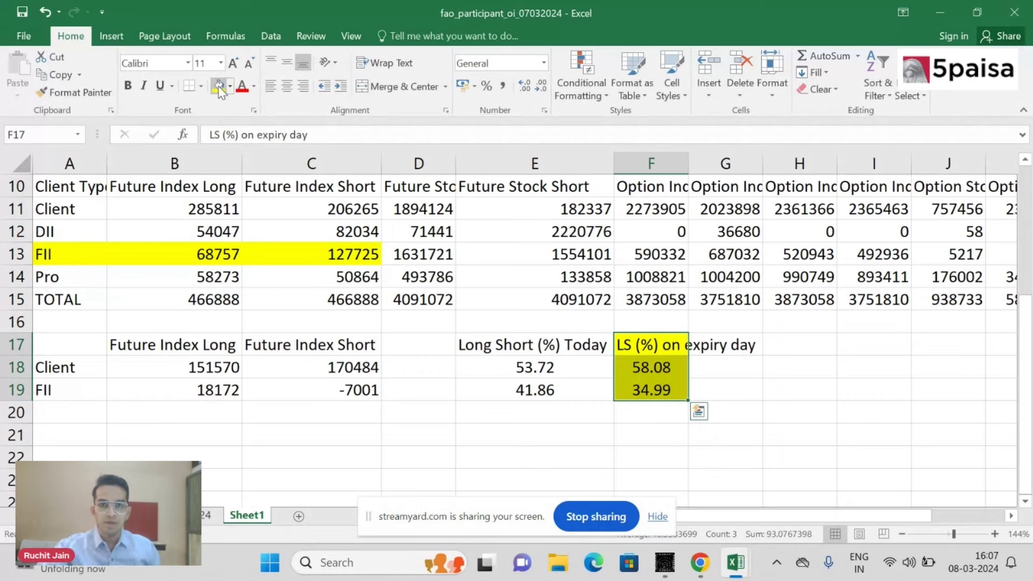
Step: Highlight the FII Future Index Long and Short changes in B19:C19 with yellow fill
key("Down")
key("Down")
key("Left")
key("Left")
key("Left")
key("Left")
key("shift+Right")
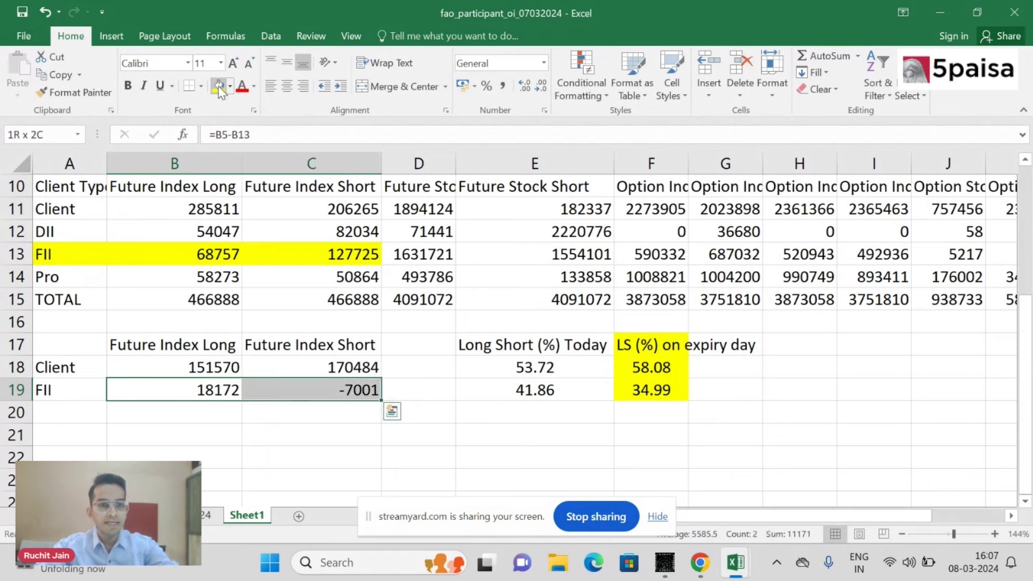
left_click(218, 87)
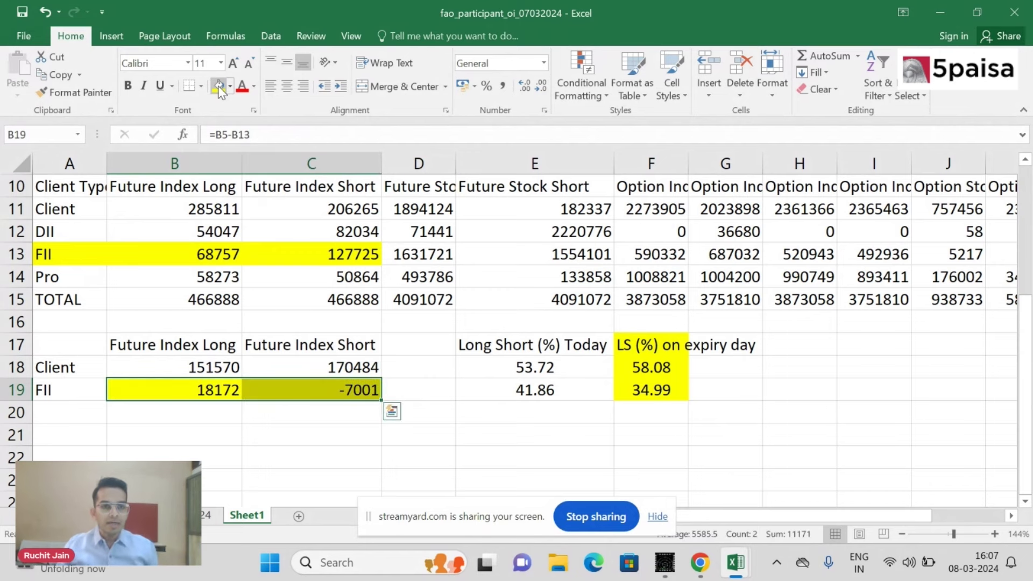
Step: Highlight the FII Long Short (%) Today value in E19 with yellow fill
key("Right")
key("Down")
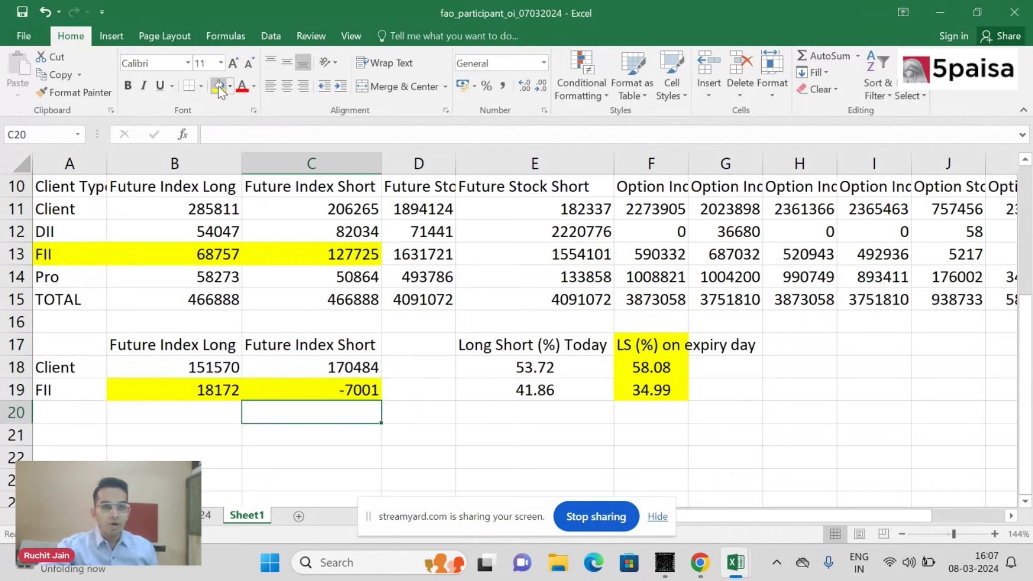
key("Down")
key("Down")
key("Down")
key("Down")
key("Down")
key("Down")
key("Down")
key("Up")
key("Up")
key("Up")
key("Up")
key("Up")
key("Up")
key("Up")
key("Up")
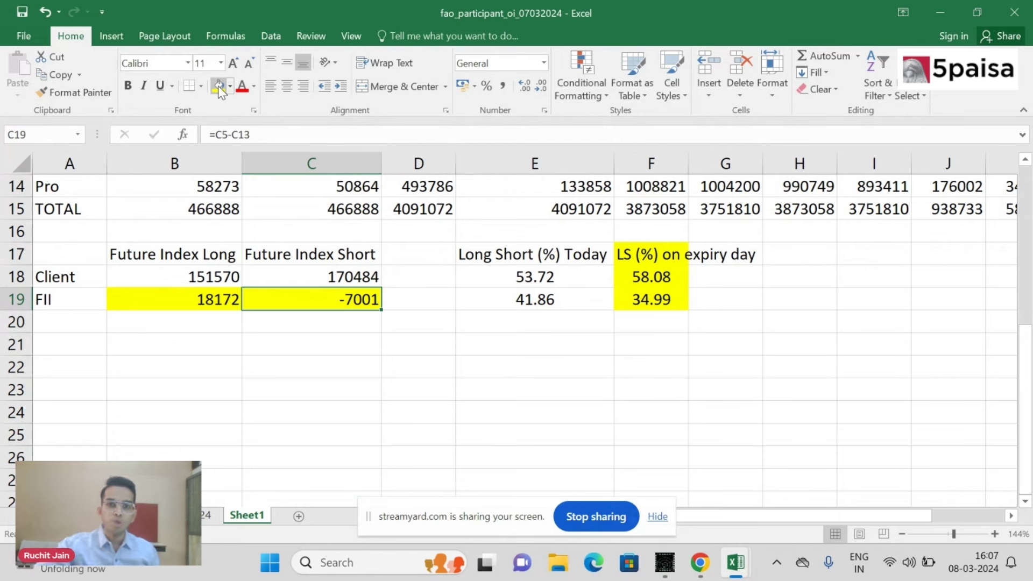
key("Right")
key("Right")
key("Right")
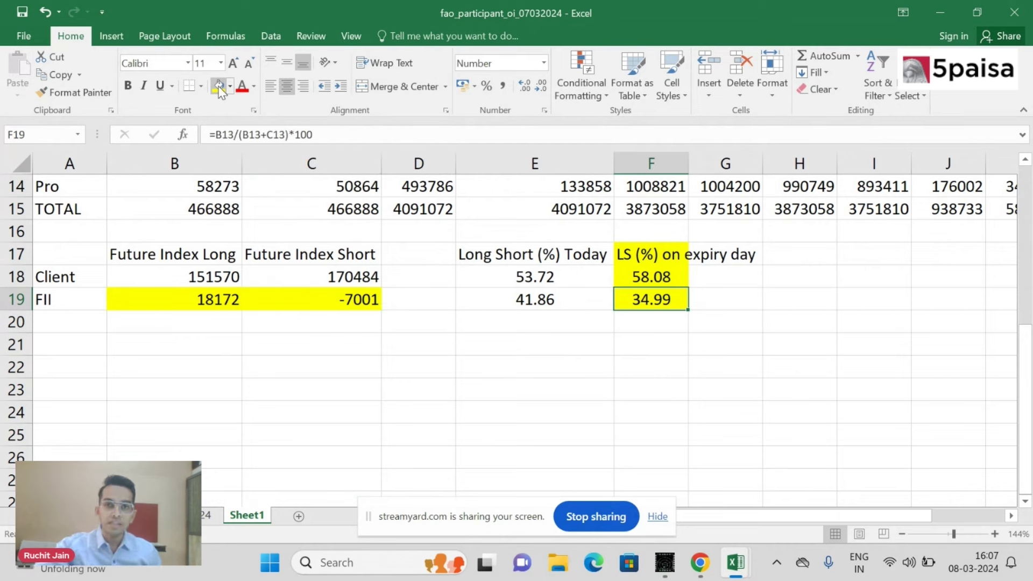
key("Left")
left_click(218, 86)
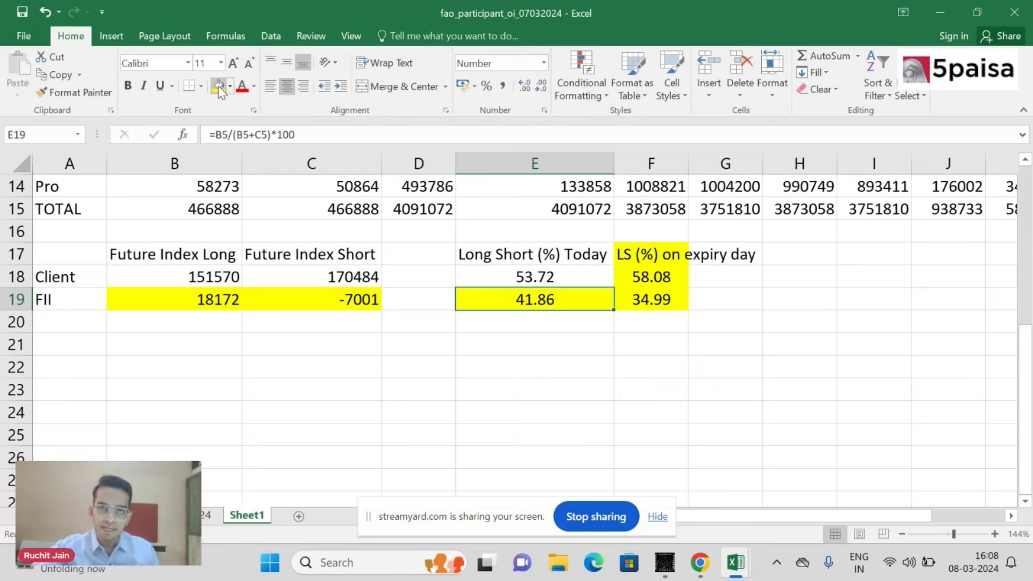
Step: Examine the 07-Mar participant figures above the 29-Feb table, including the Client and FII rows
key("Up")
key("Up")
key("Up")
key("Up")
key("Up")
key("Up")
key("Up")
key("Up")
key("Up")
key("Up")
key("Up")
key("Up")
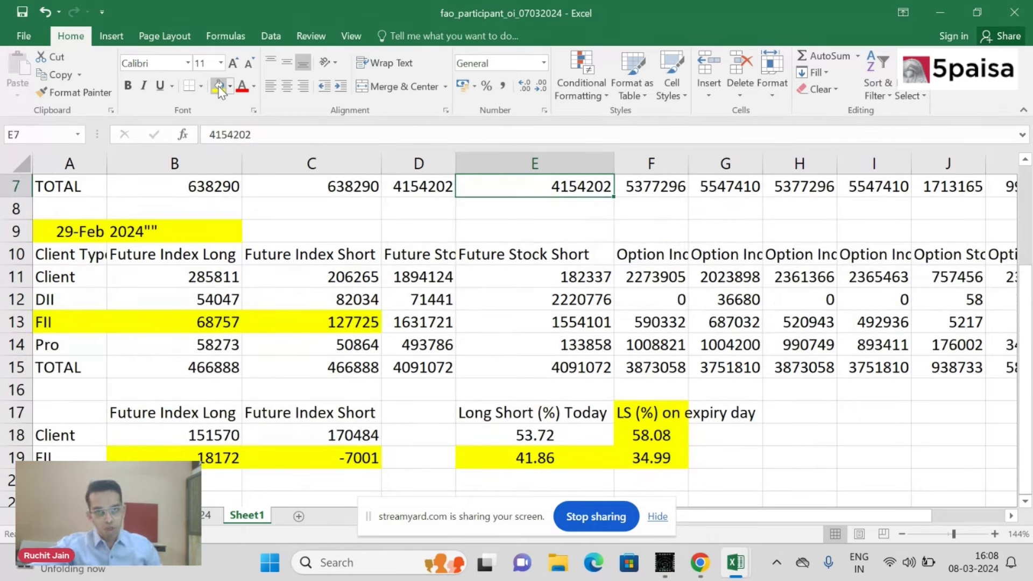
key("Left")
key("Left")
key("Left")
key("Left")
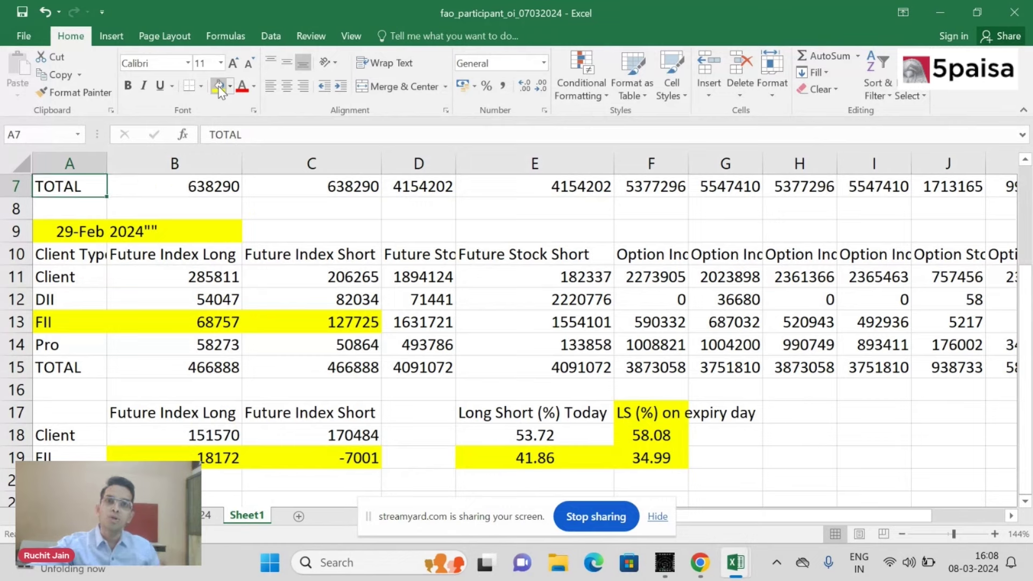
key("Up")
key("Up")
key("Up")
key("Up")
key("Up")
key("Up")
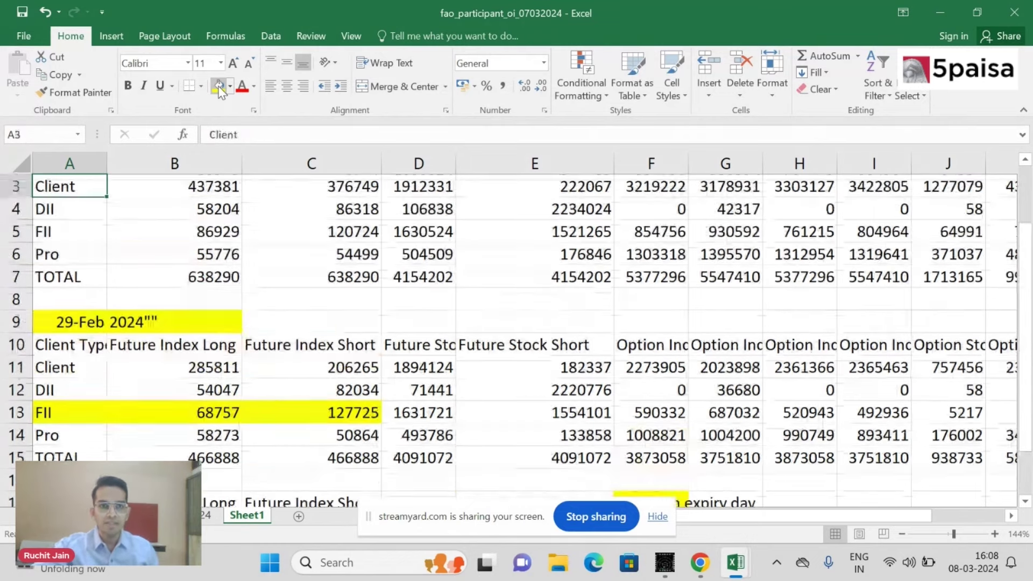
key("Down")
key("Down")
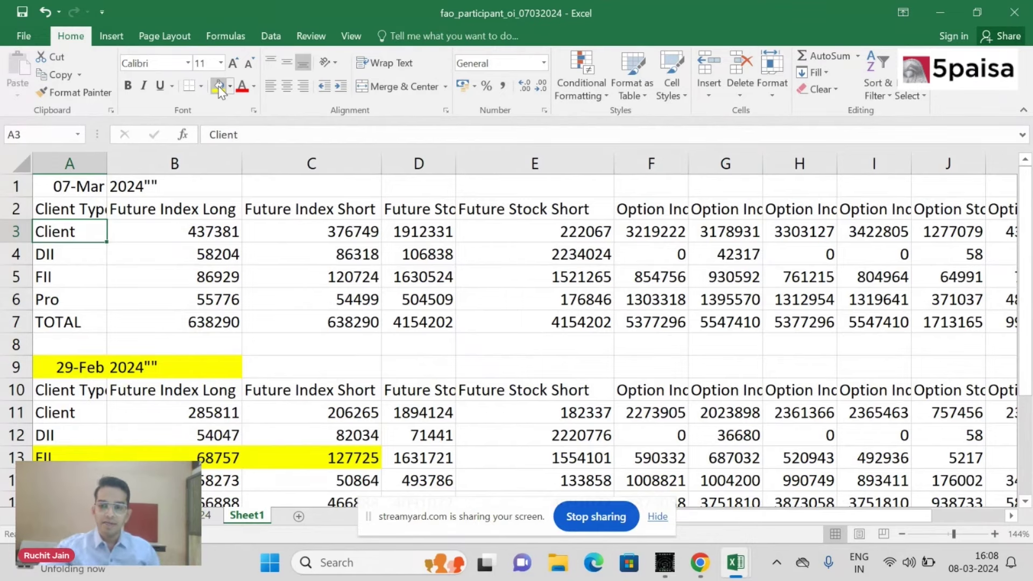
Step: Review the FII summary row's index futures changes and its long short percentages for today and expiry day
key("Down")
scroll(516, 323, "down", 3)
key("Down")
key("Down")
key("Right")
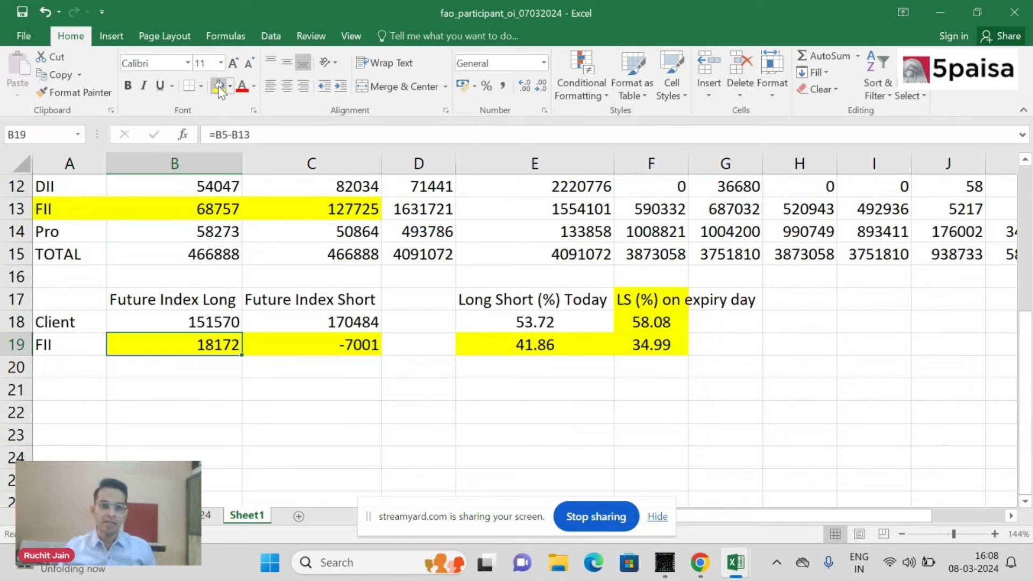
key("Right")
key("Right")
key("Right")
key("Right")
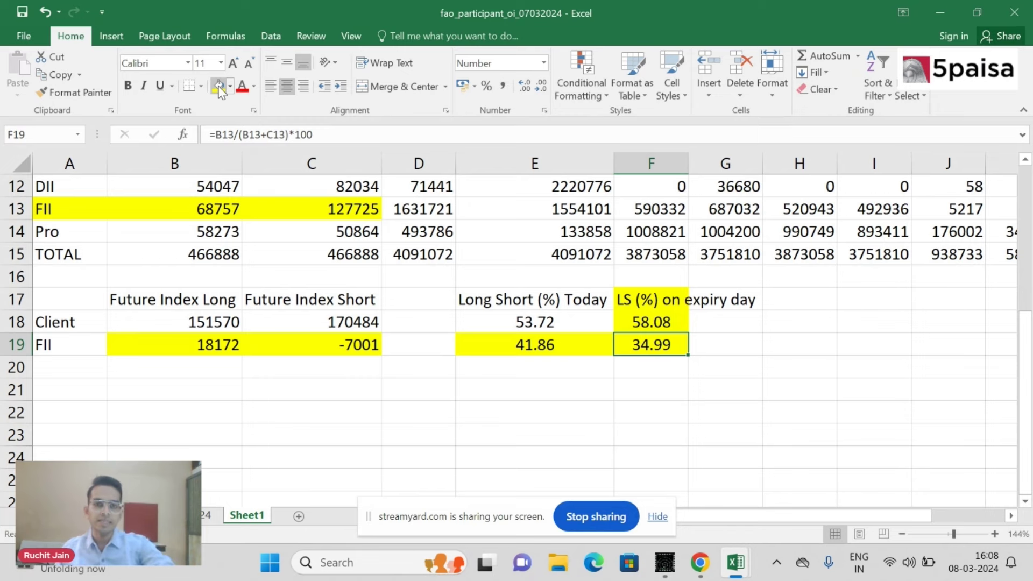
Step: Switch to F7Net, enlarge the Nifty50 daily price chart and inspect the 29 January 2024 candle with the crosshair
key("alt+Tab")
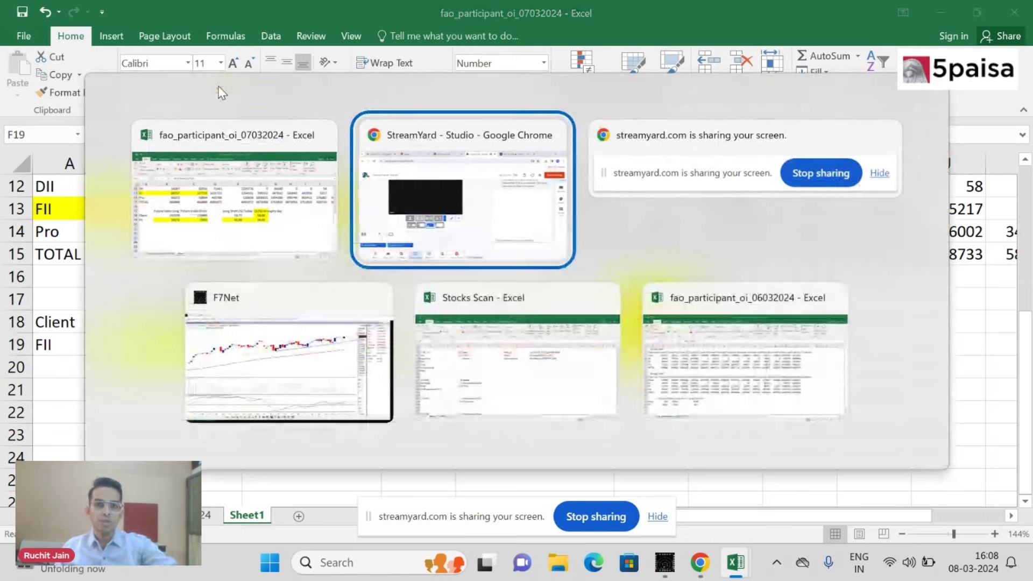
key("alt+Tab")
key("alt+Tab")
key("alt+Tab")
key("alt+Tab")
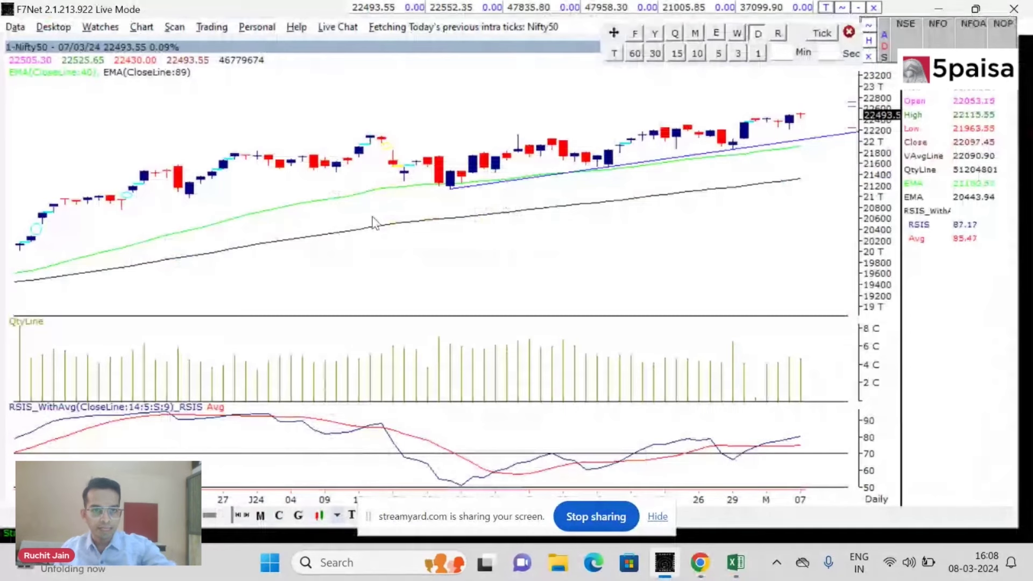
double_click(375, 222)
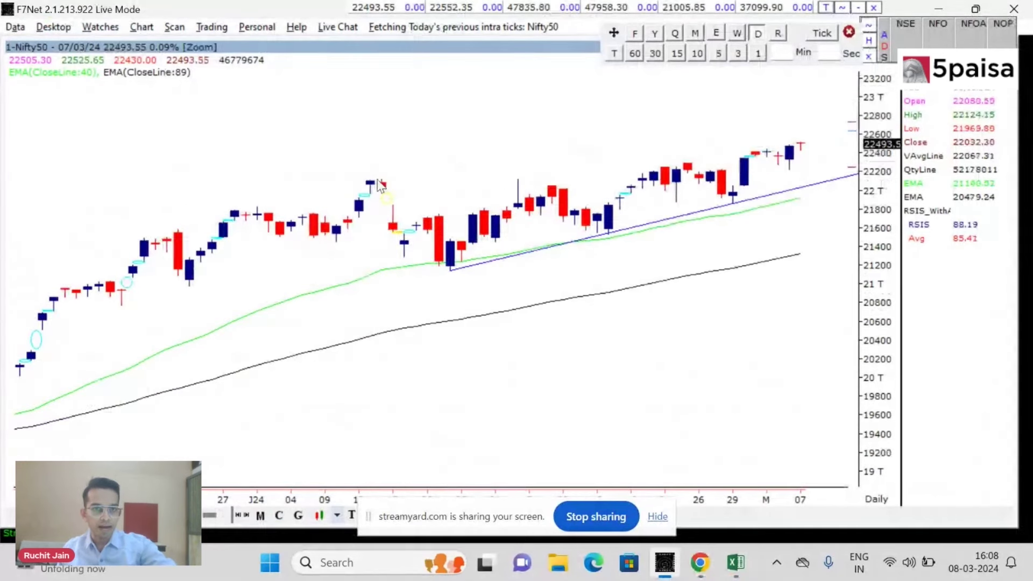
left_click(472, 275)
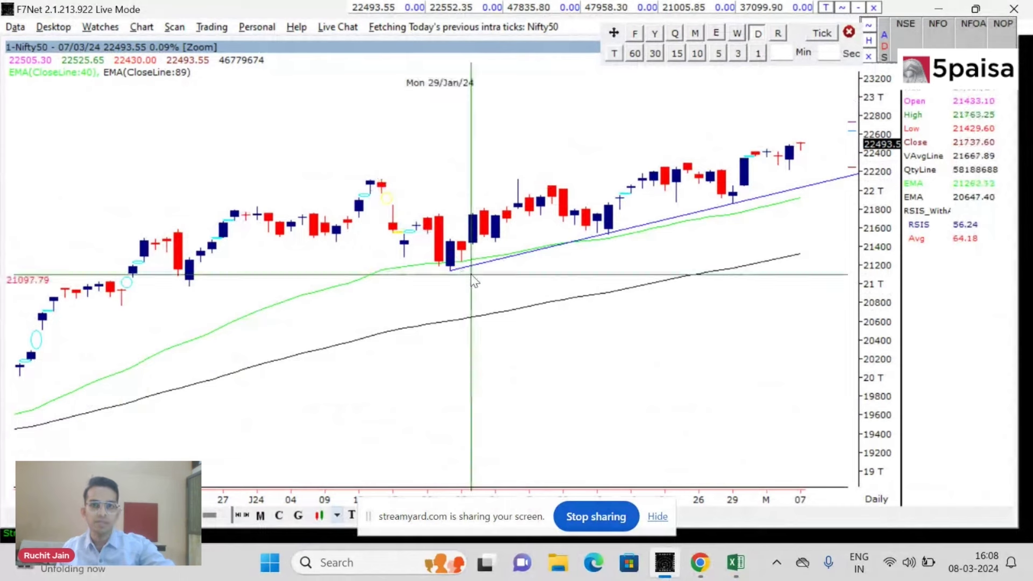